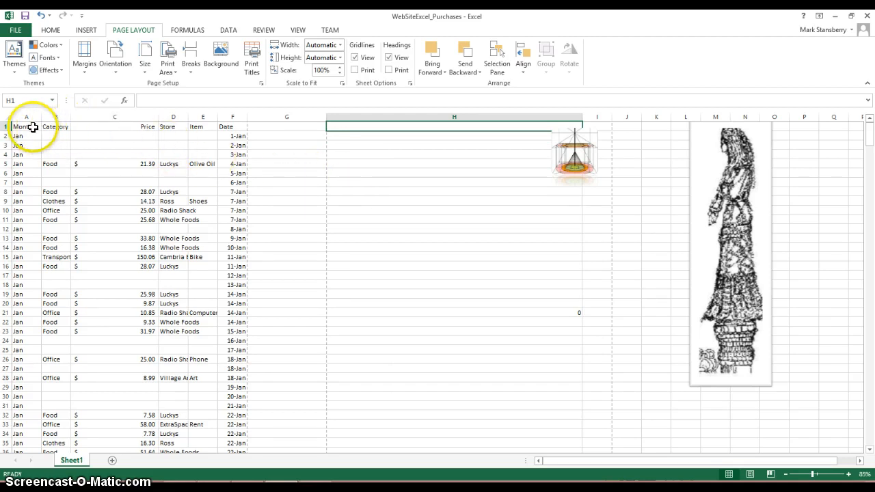
Make the header row text in cells A1 through F1 bold.
click(30, 127)
key(shift+Right)
key(shift+Right)
key(shift+Right)
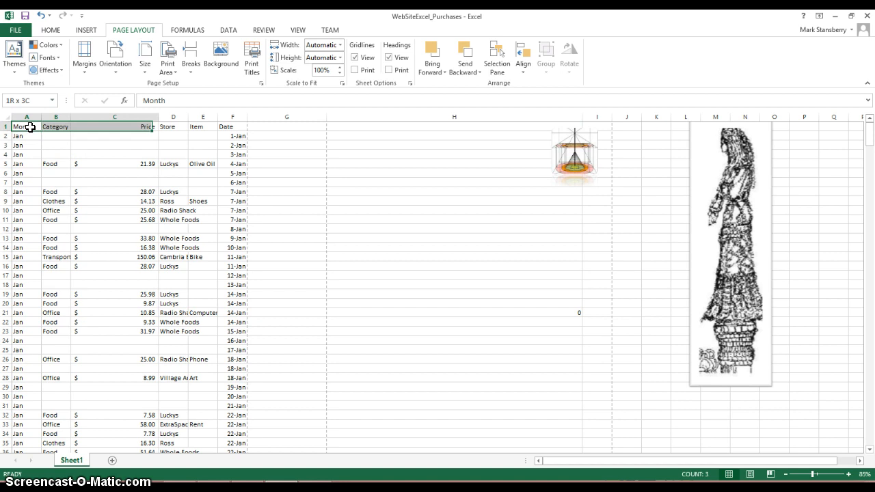
key(shift+Right)
key(shift+Right)
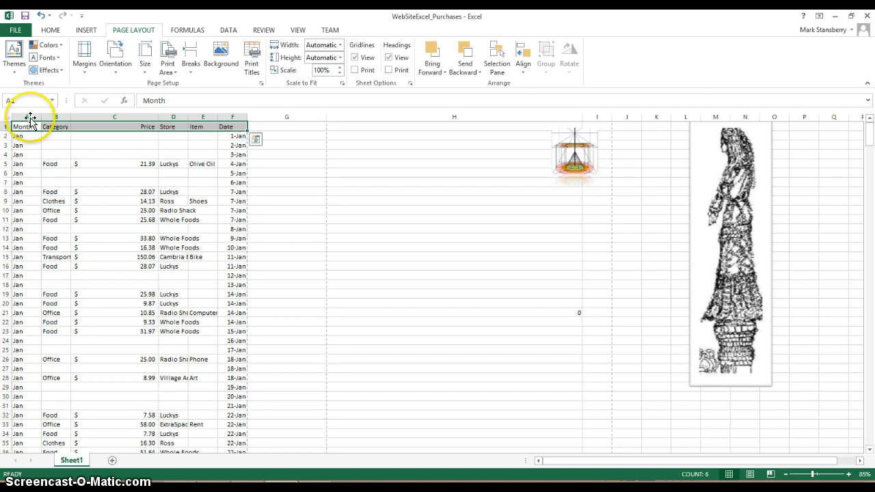
click(50, 31)
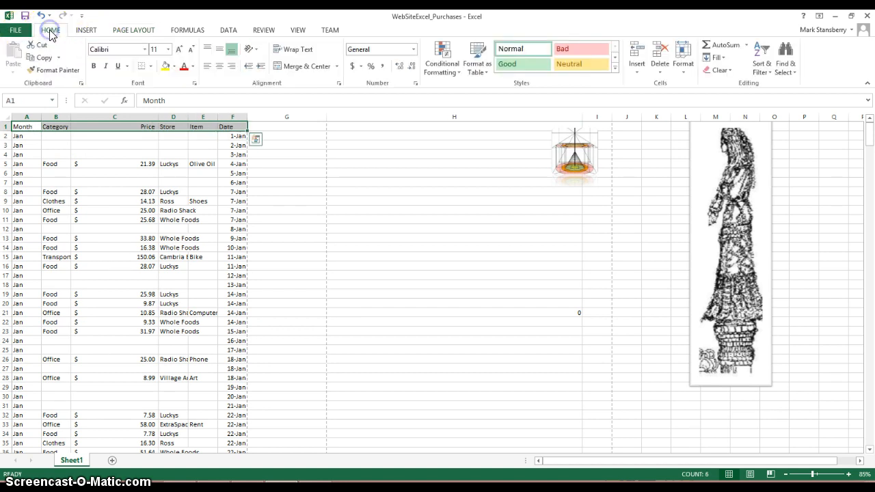
click(93, 66)
click(299, 142)
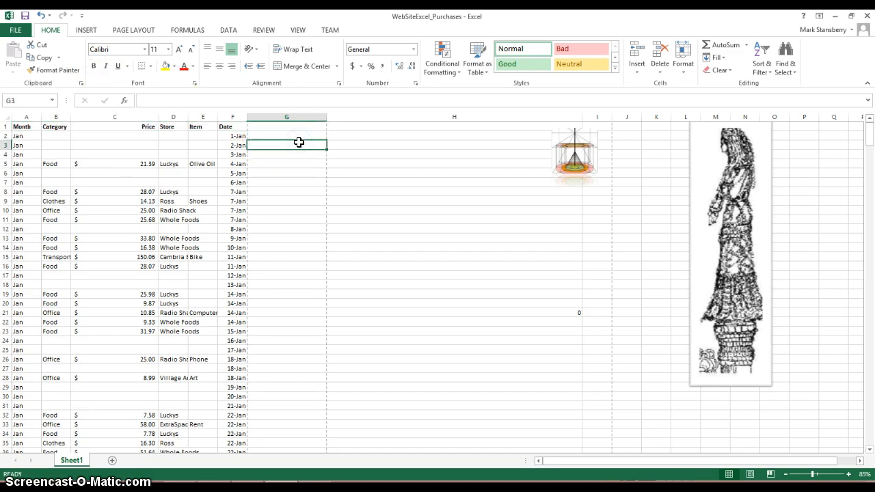
Examine the header cells in row 1 one by one, from Month to Date, including the entries below Item.
click(27, 129)
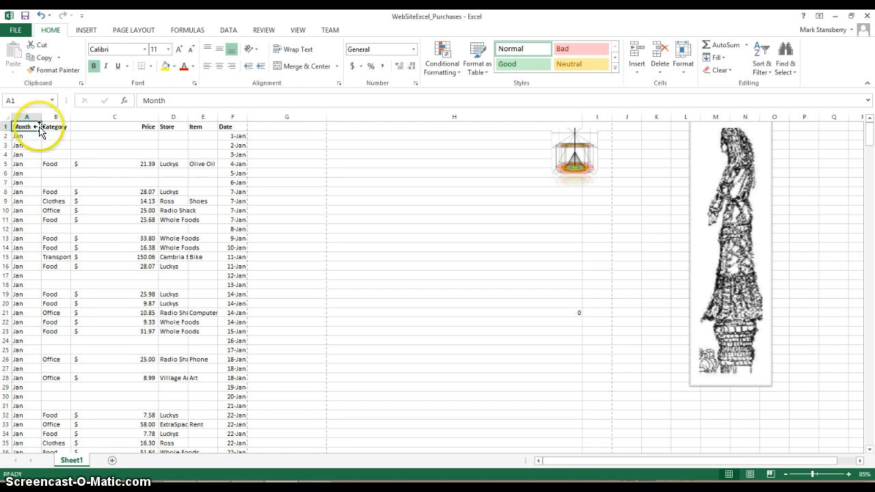
click(52, 127)
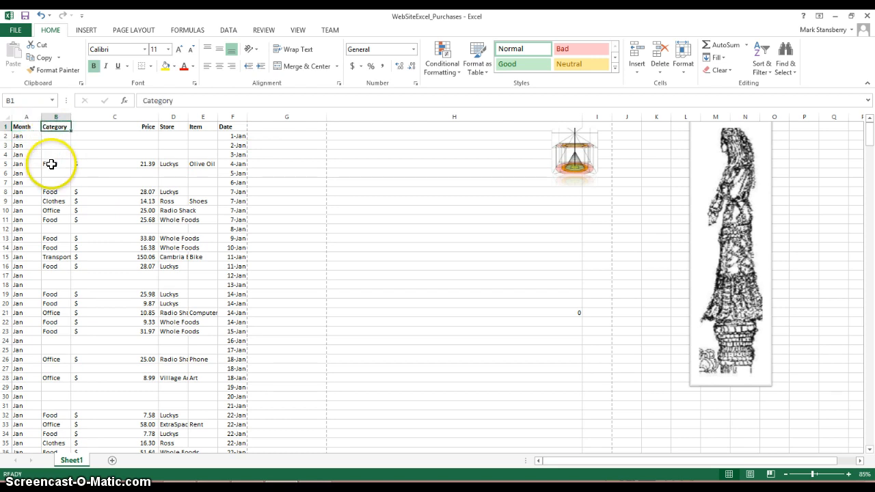
click(152, 127)
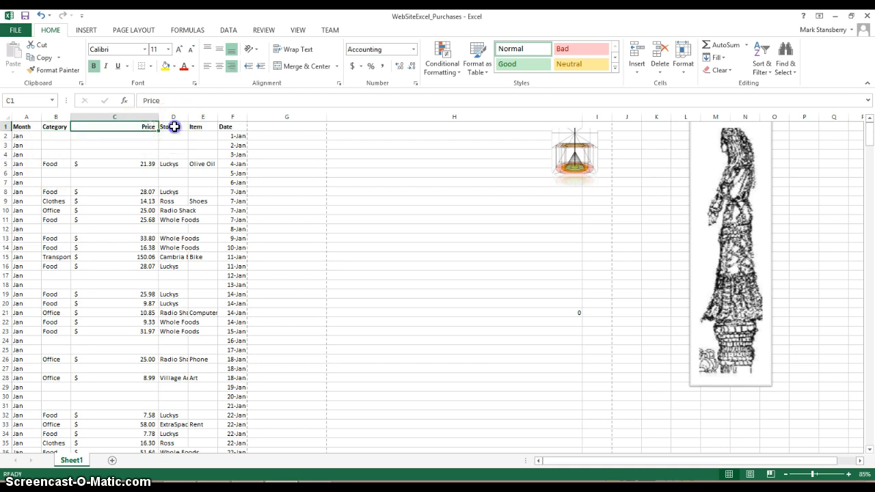
click(174, 127)
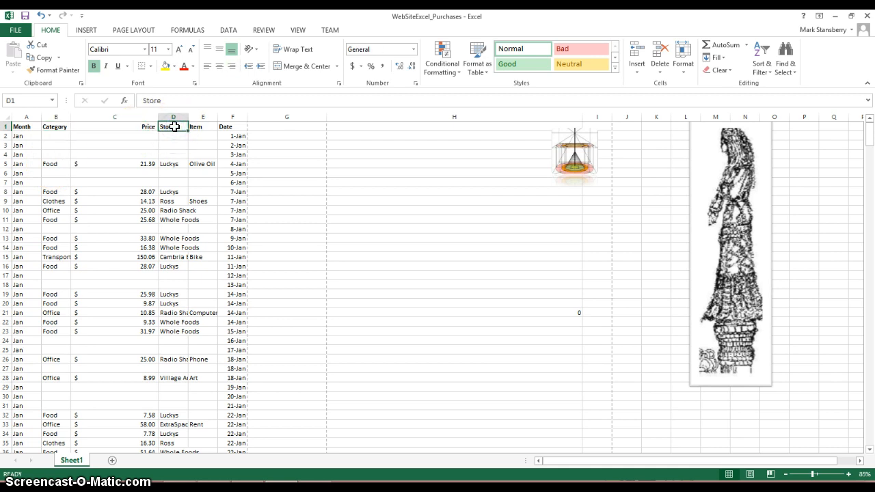
click(196, 127)
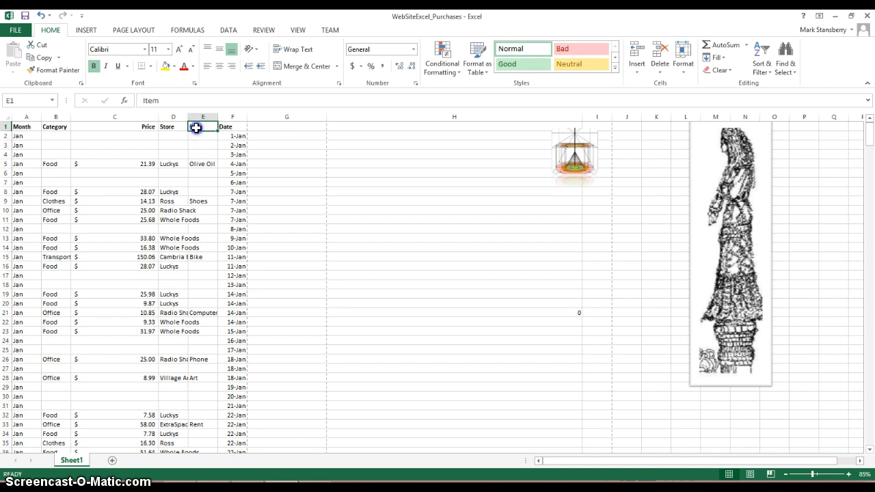
key(Return)
key(Down)
key(Down)
key(Down)
key(Down)
key(Down)
key(Down)
key(Down)
key(Down)
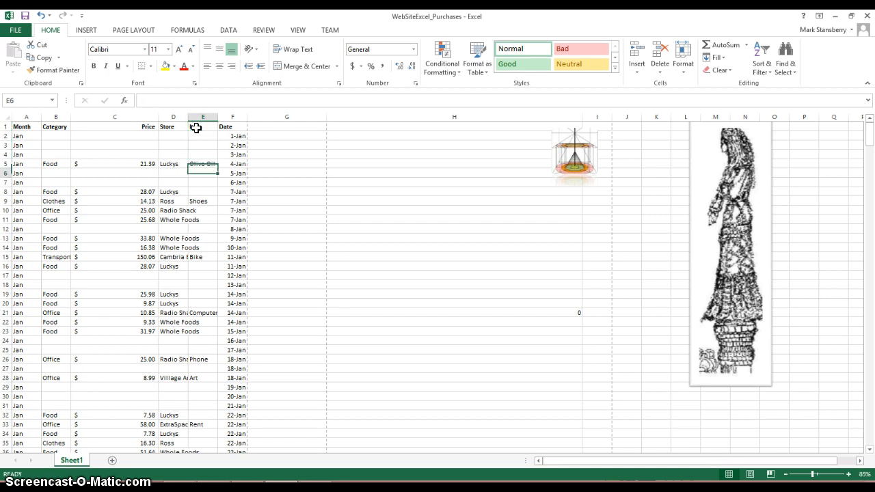
key(Up)
key(Up)
key(Up)
key(Up)
key(Up)
key(Up)
key(Up)
key(Up)
key(Up)
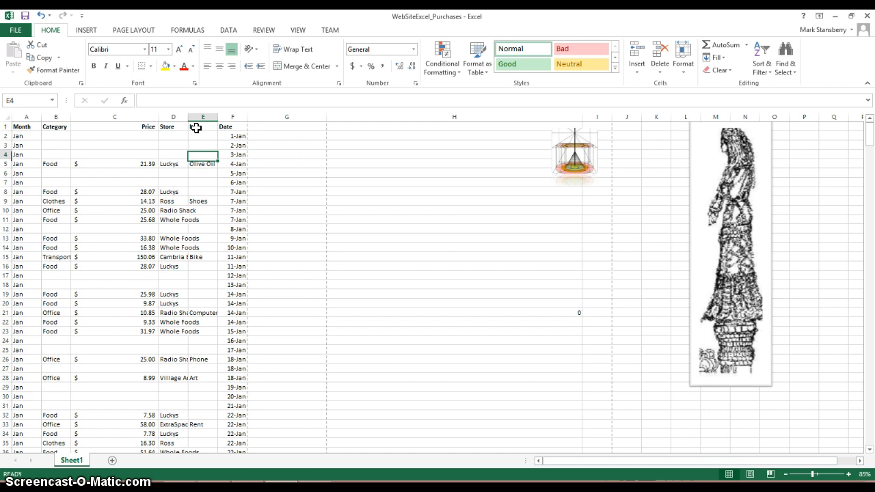
key(Right)
key(Left)
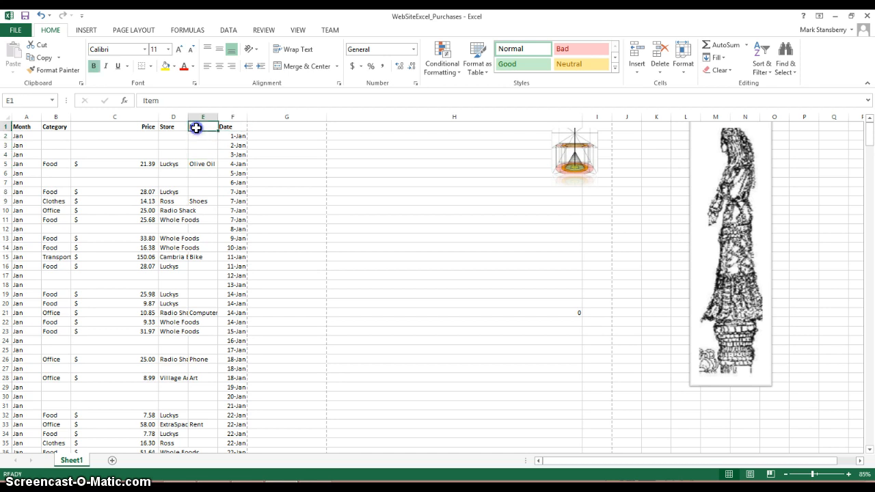
click(225, 127)
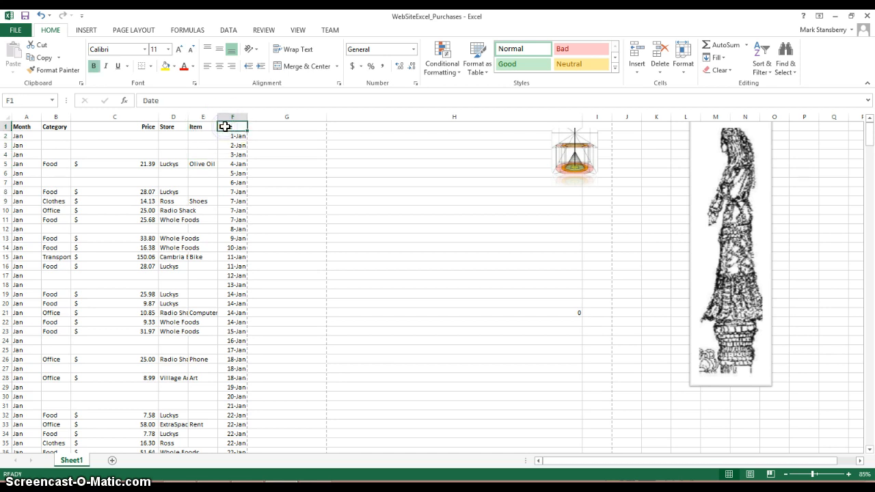
Enter Monday in cell G1 and Tuesday in cell G2.
click(308, 125)
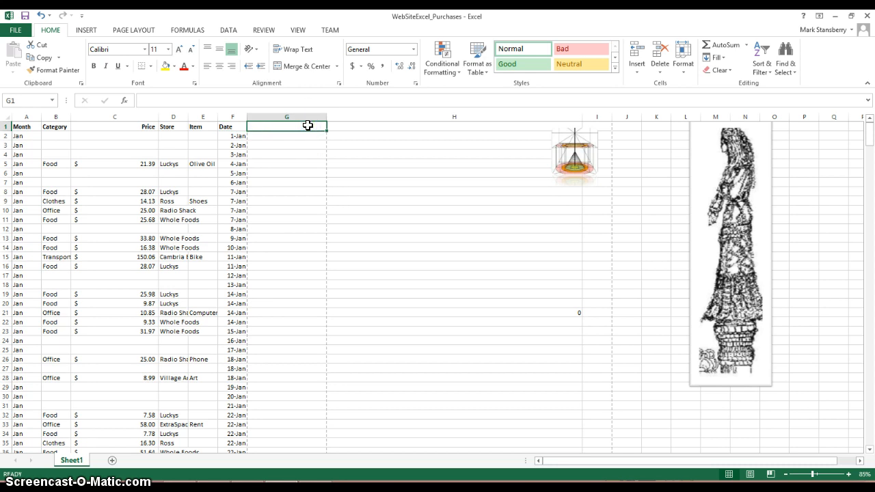
text(Ja)
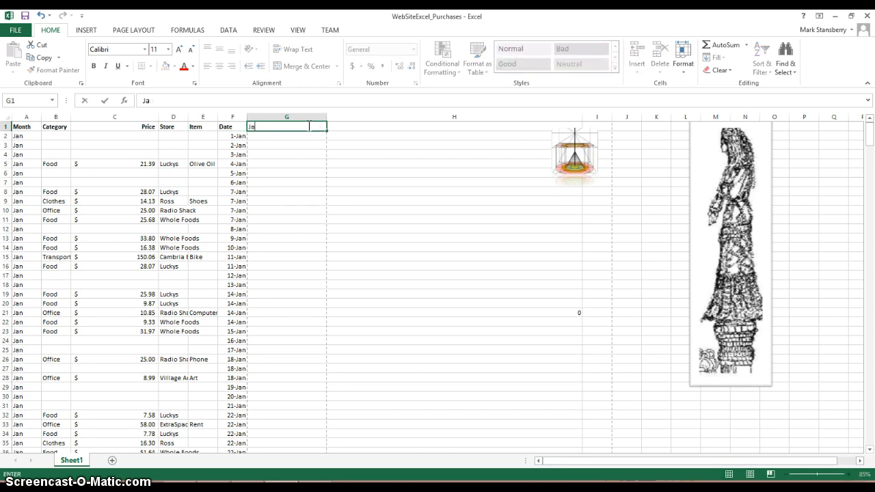
text(mMonday)
key(Return)
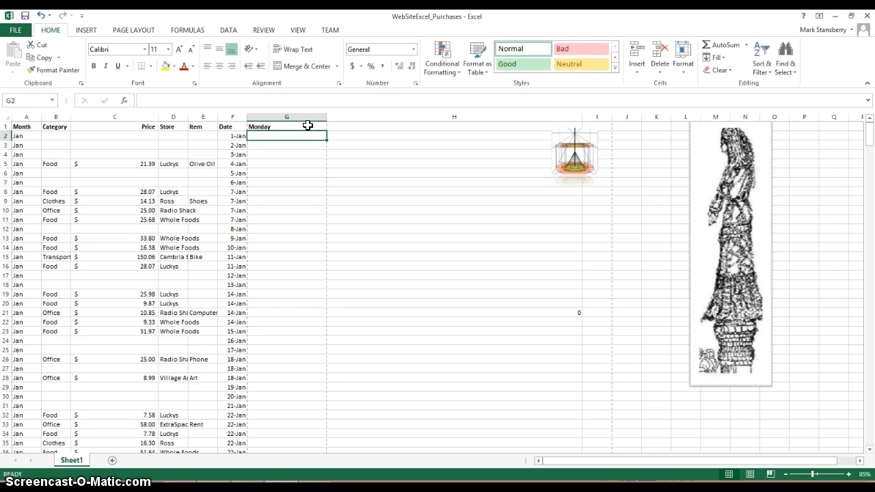
text(tu)
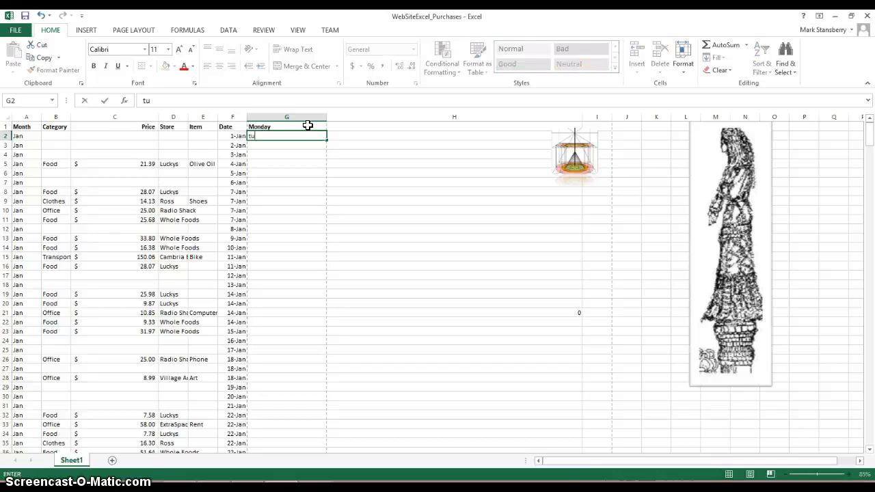
key(BackSpace)
key(BackSpace)
key(BackSpace)
text(Tued)
key(Tab)
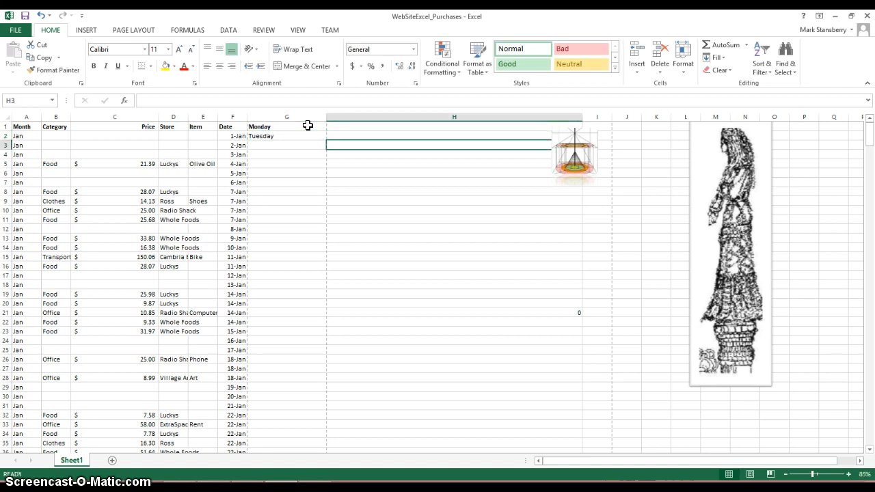
Continue the weekday list with Wednesday in G3 and Thursday in G4.
key(Return)
text(Wed)
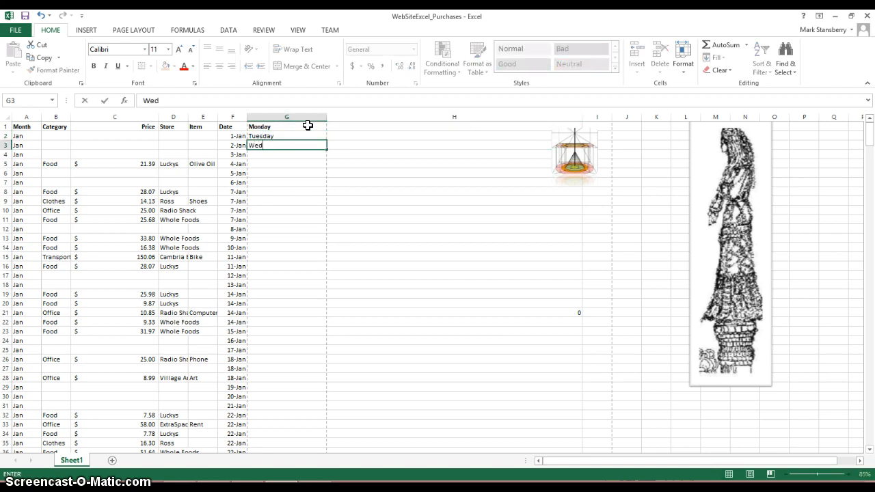
text(nesday)
key(Return)
text(Thursday)
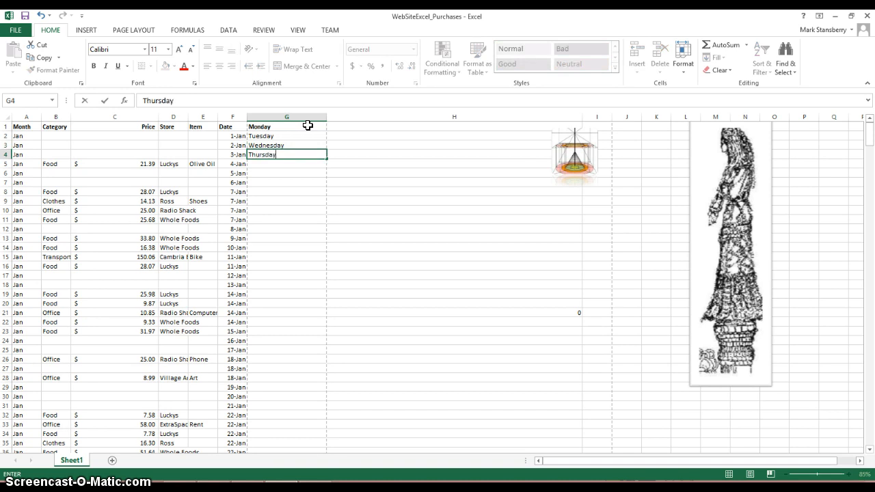
click(316, 172)
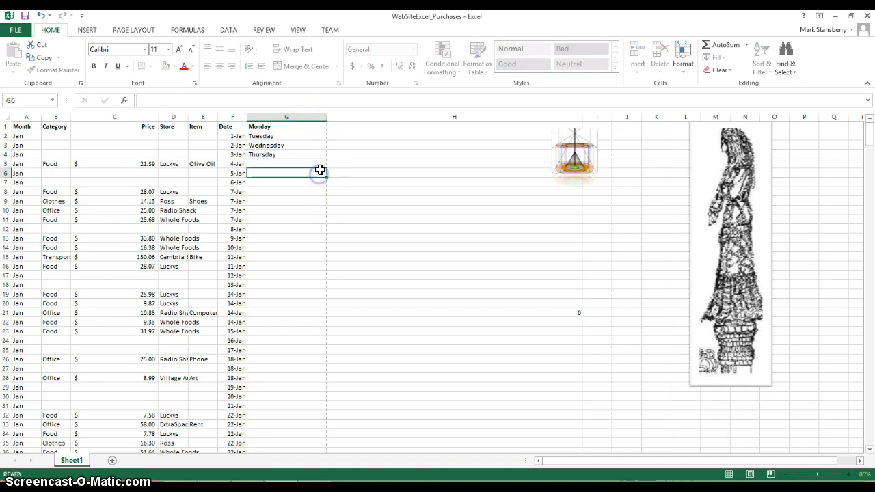
click(323, 156)
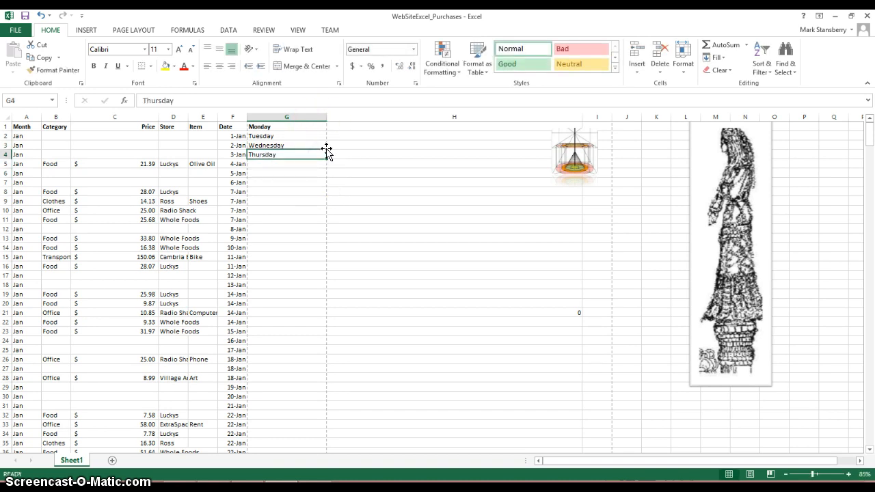
mouse_move(326, 151)
mouse_down()
mouse_move(322, 123)
mouse_move(327, 148)
mouse_up()
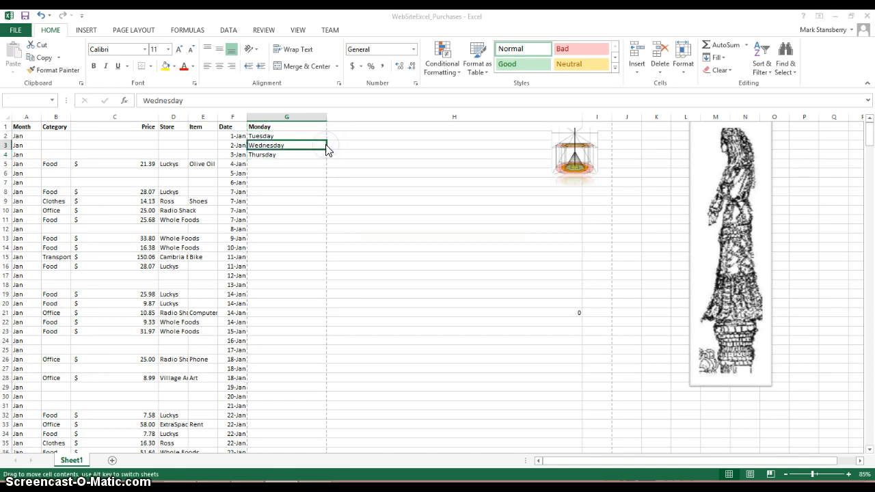
click(459, 279)
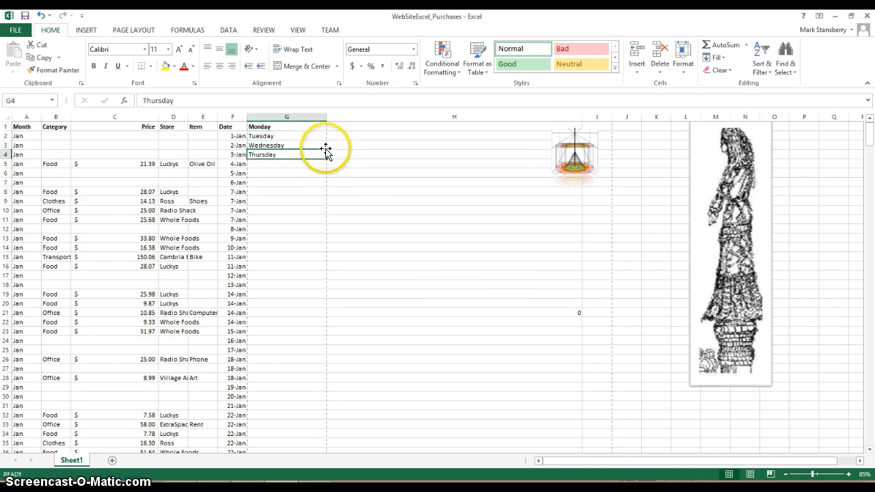
drag(325, 149, 325, 128)
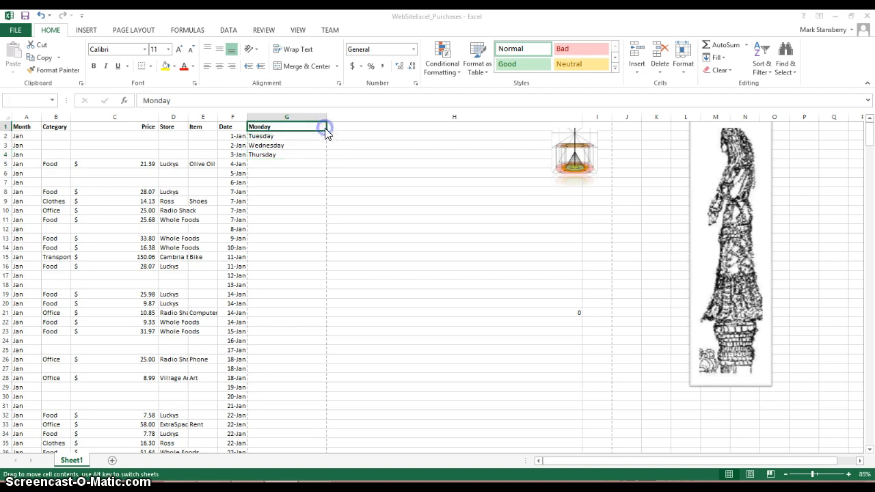
click(462, 278)
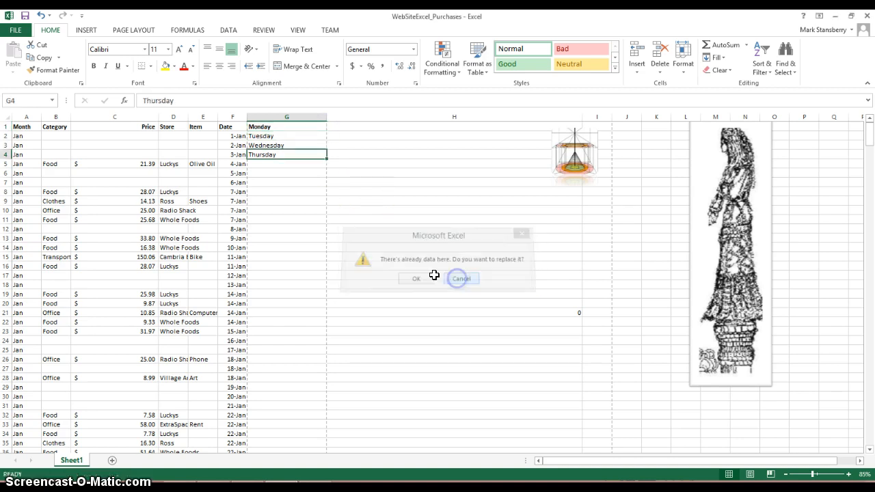
Autofill the weekday series from Monday in G1 down to G31 and look over the available fill options.
drag(260, 127, 327, 413)
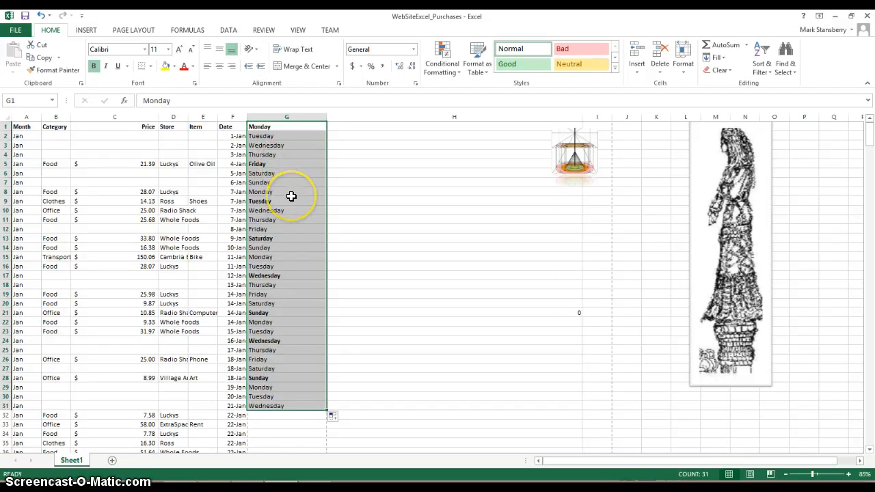
click(335, 419)
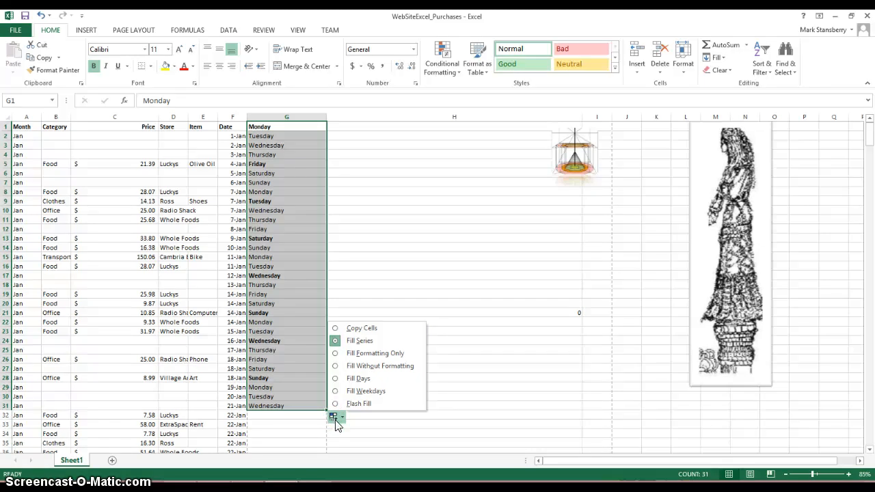
click(343, 416)
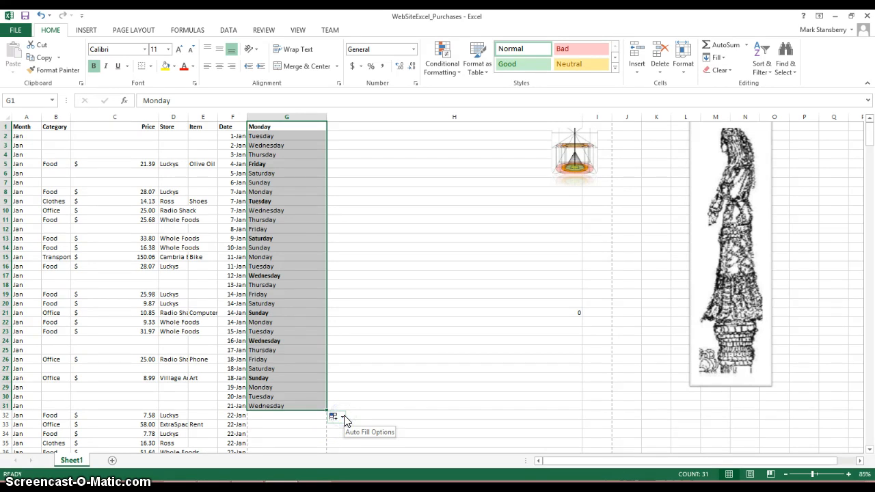
click(318, 397)
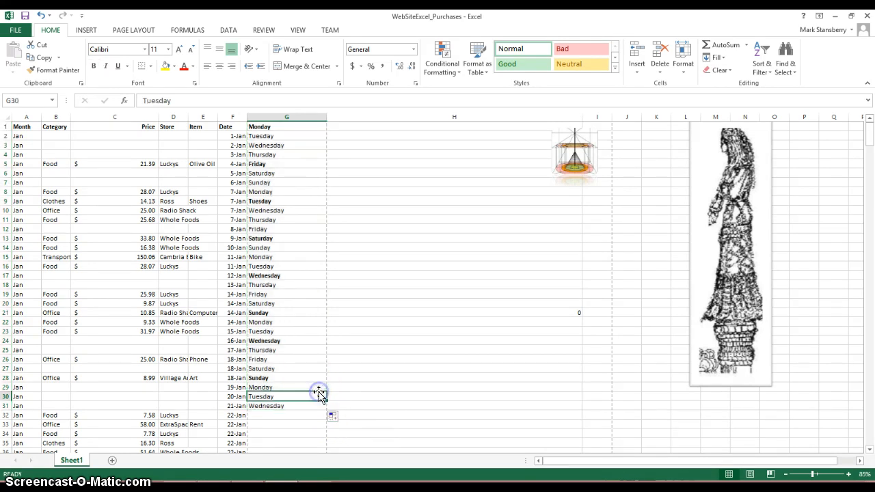
Clear all contents of column G.
click(301, 112)
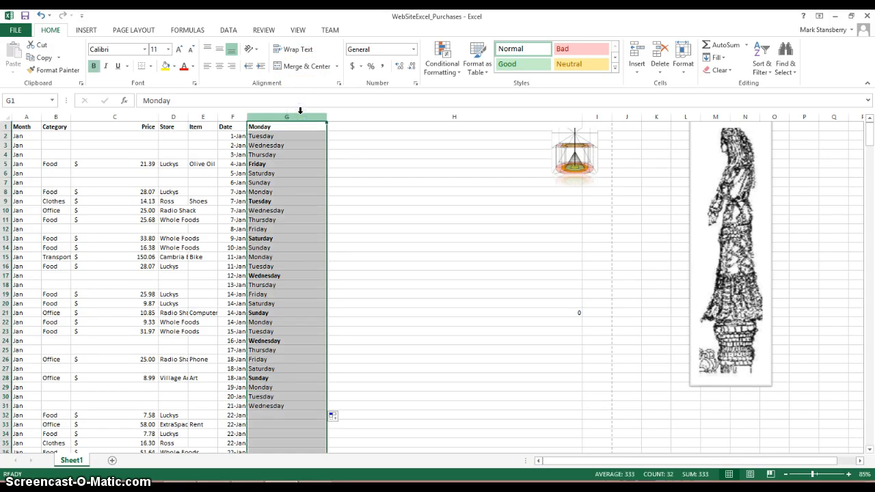
key(Delete)
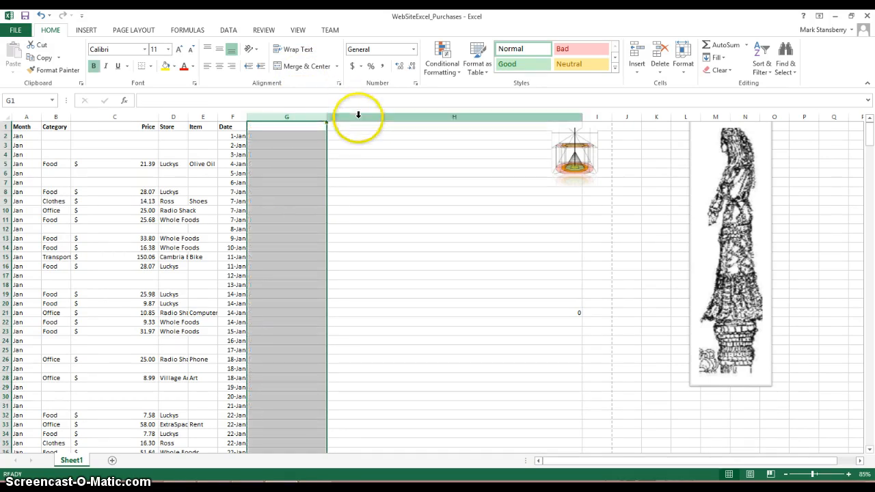
click(363, 135)
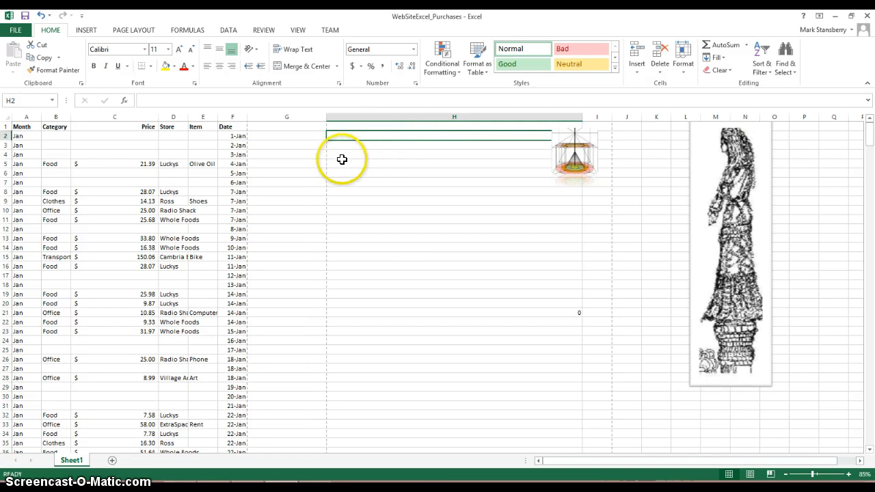
Try entering the category Food in cells G3, B6 and G6 to compare autocomplete, and clear the entries again.
click(293, 145)
text(Foo)
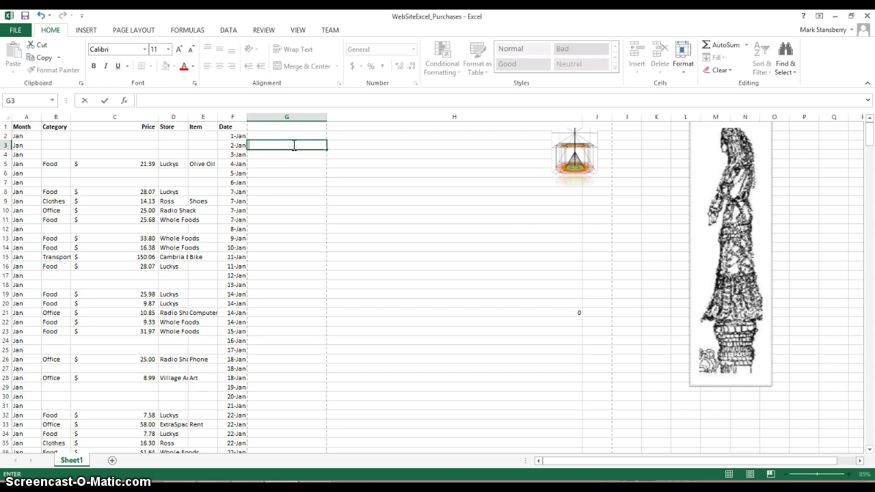
click(56, 174)
text(Food)
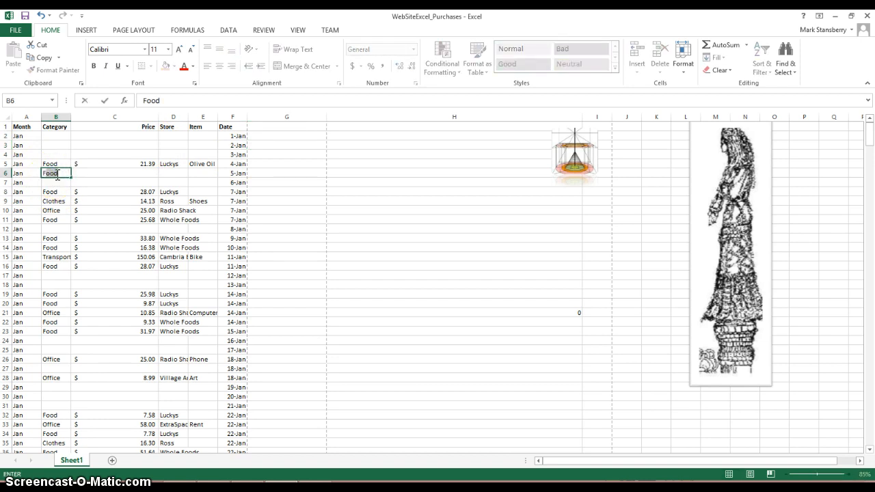
key(BackSpace)
key(BackSpace)
key(BackSpace)
key(BackSpace)
click(267, 173)
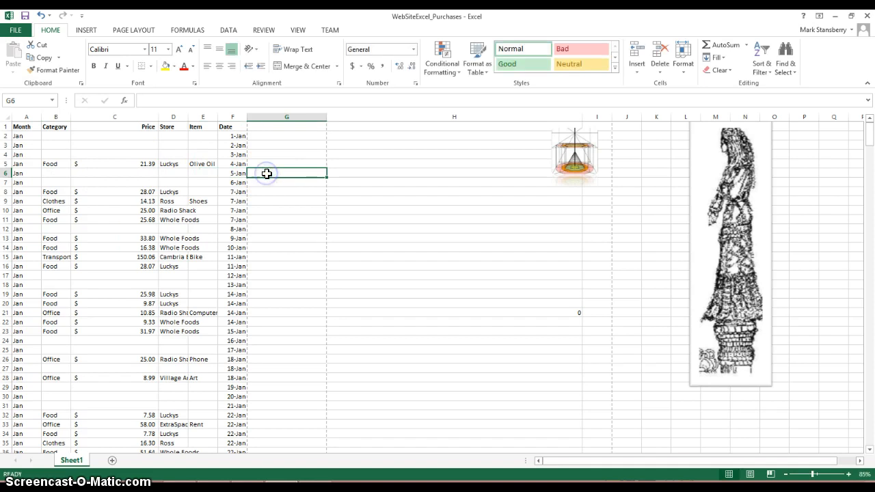
text(Food)
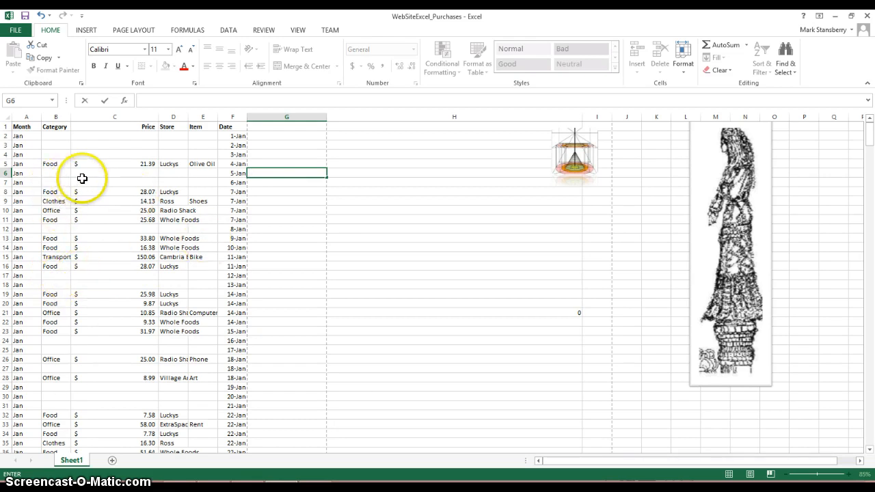
Duplicate the small cone-and-ring picture at the right edge of column H and place the copy directly below the original.
click(570, 136)
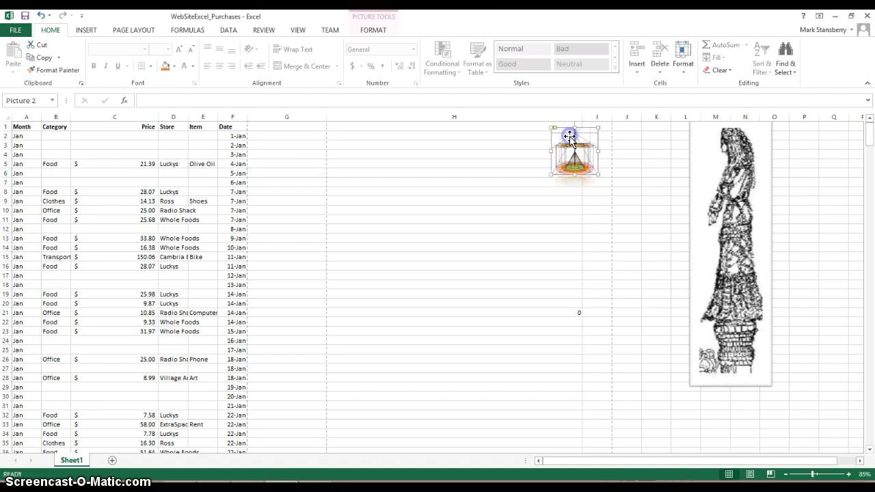
click(731, 165)
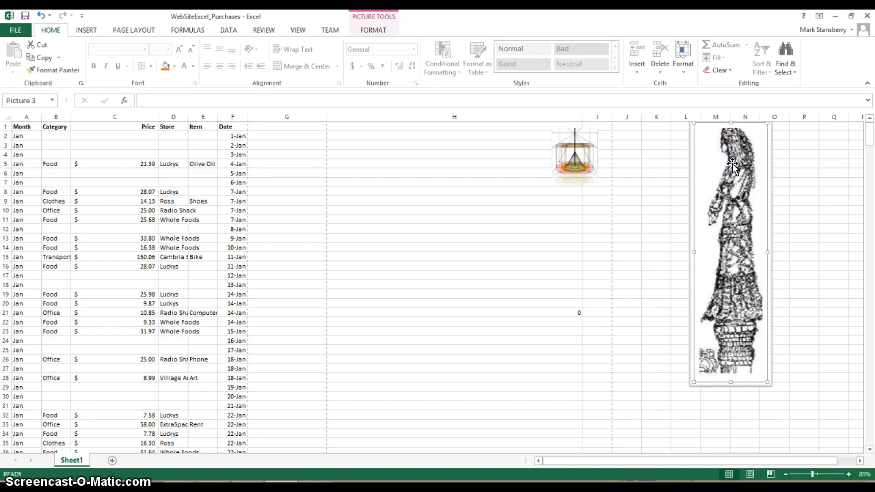
click(576, 159)
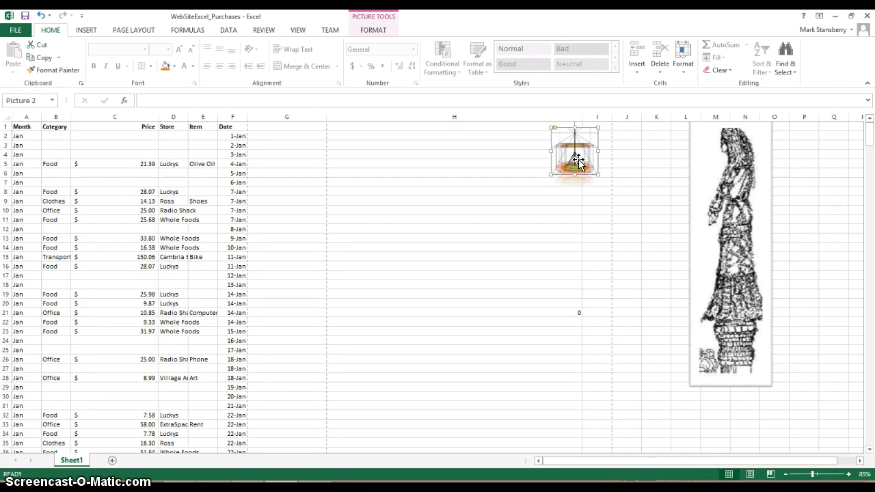
key(ctrl+c)
key(ctrl+v)
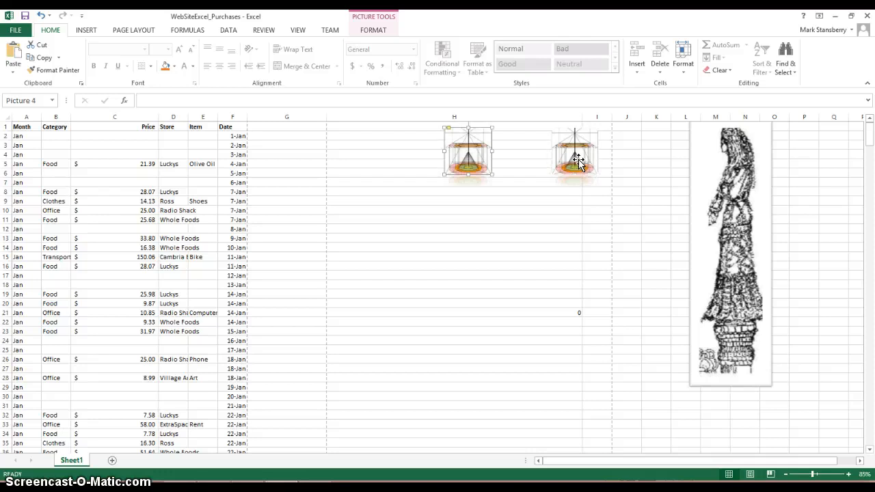
drag(479, 166, 583, 218)
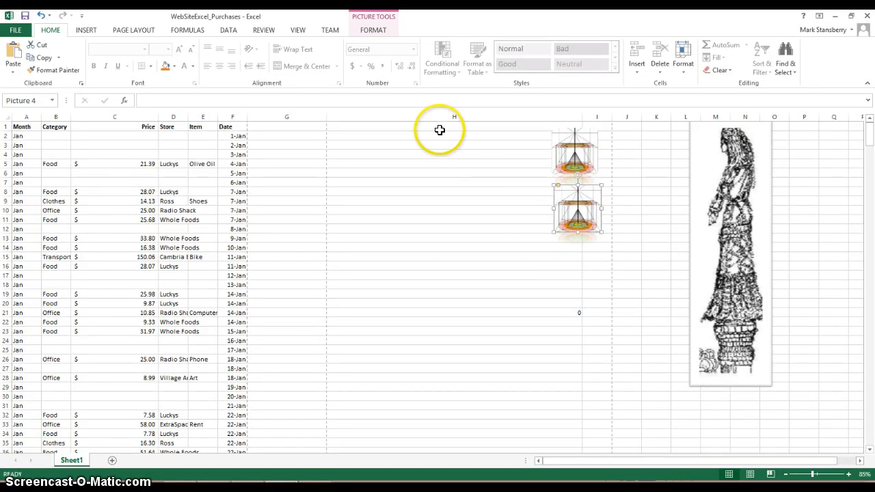
Search for online pictures with Bing Image Search using bookmarktuoring and show all web results.
click(84, 31)
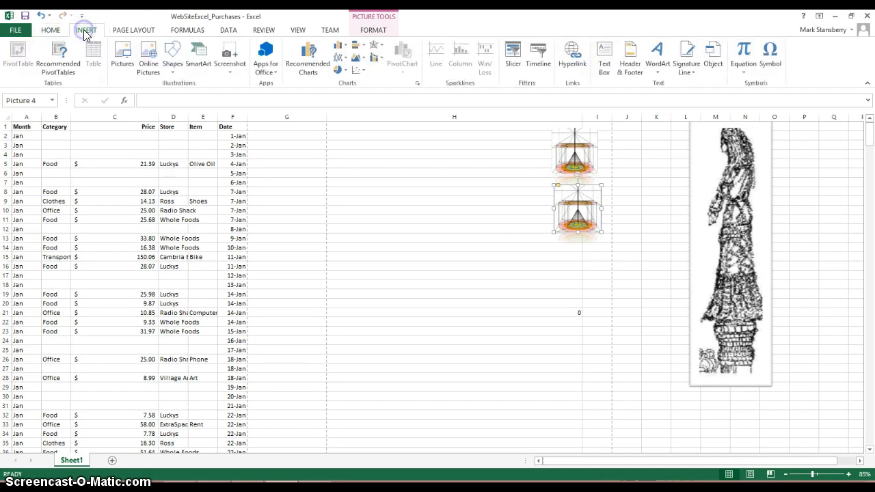
click(149, 56)
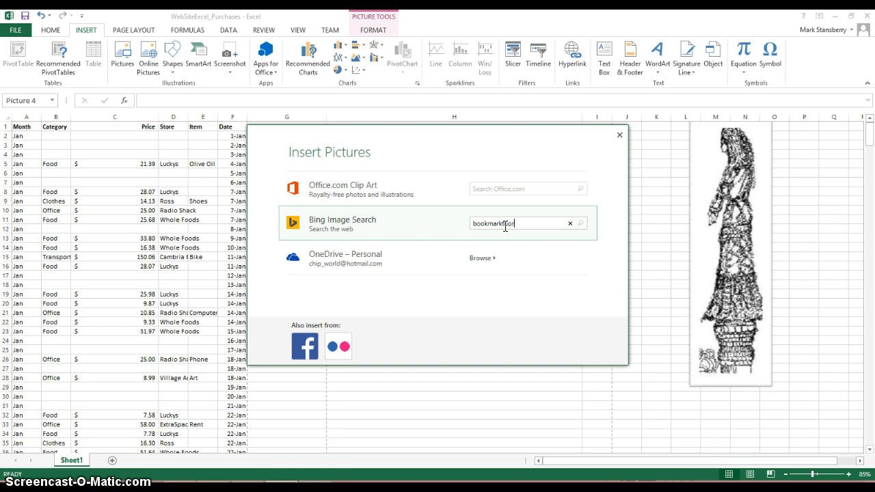
key(Return)
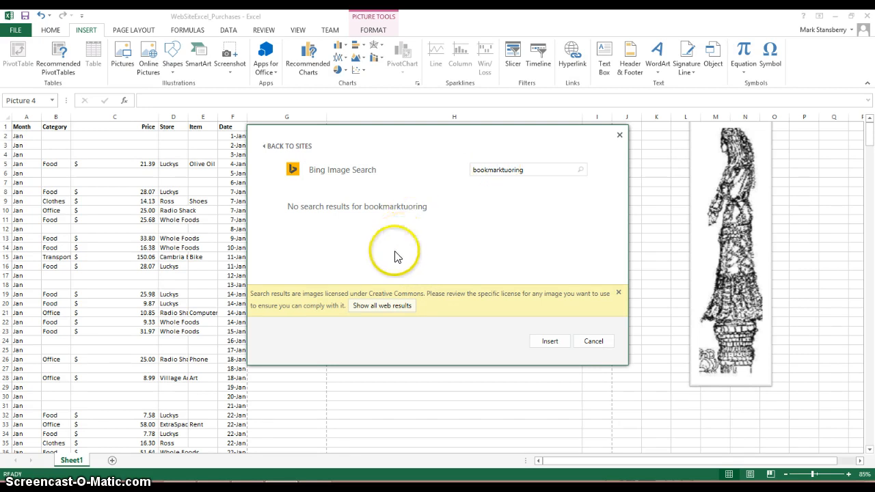
click(382, 306)
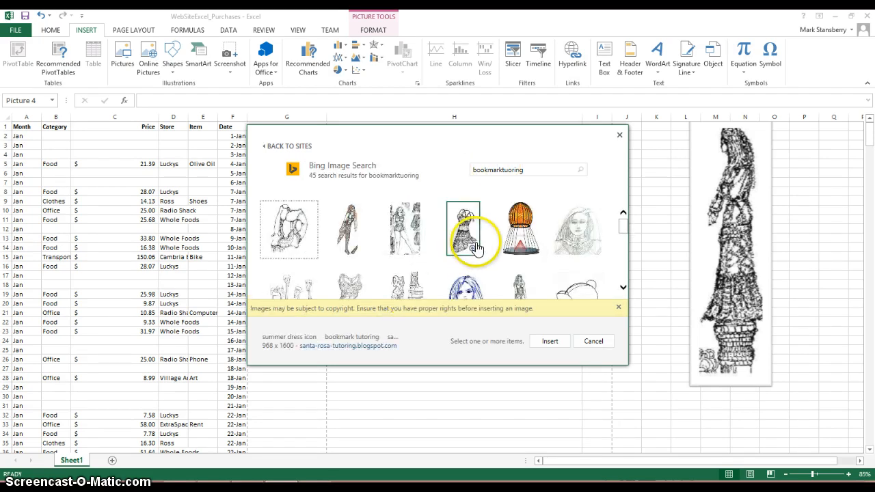
Look through the image search results, trying the statue illustration, and return to the first row of pictures.
click(623, 287)
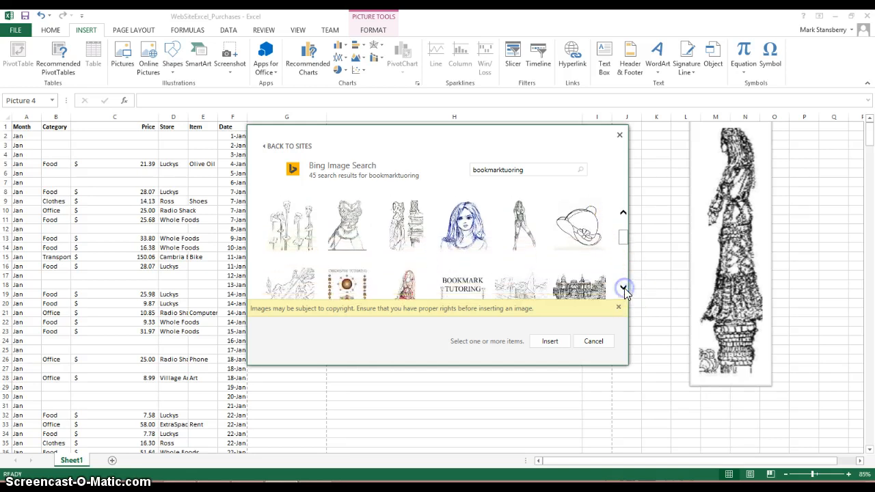
click(624, 289)
click(624, 288)
click(623, 289)
click(624, 289)
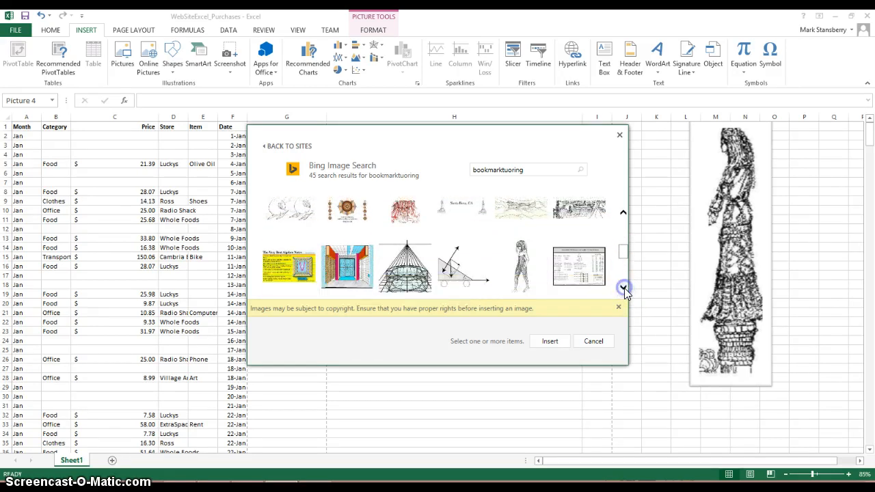
click(624, 289)
click(624, 289)
click(624, 289)
click(623, 289)
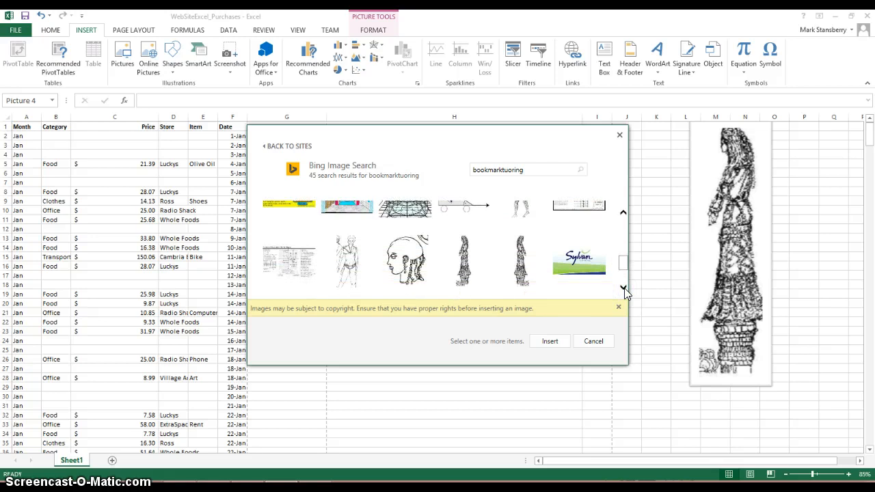
click(624, 288)
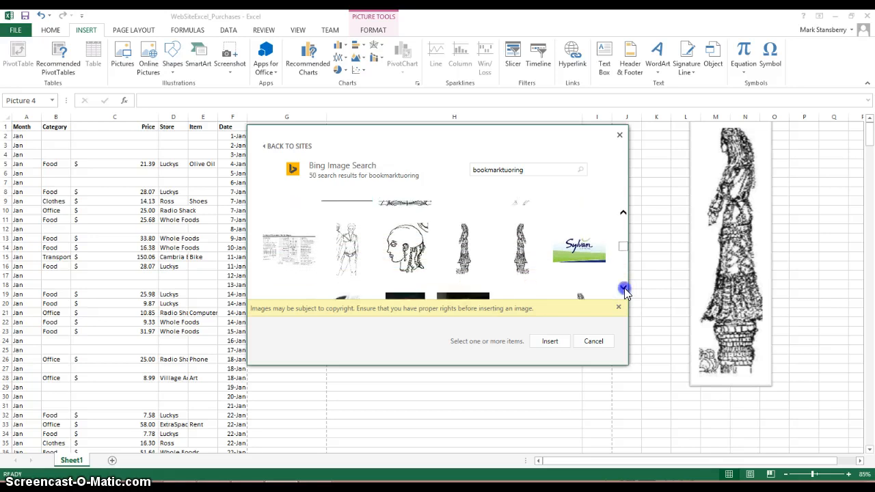
click(623, 289)
click(623, 289)
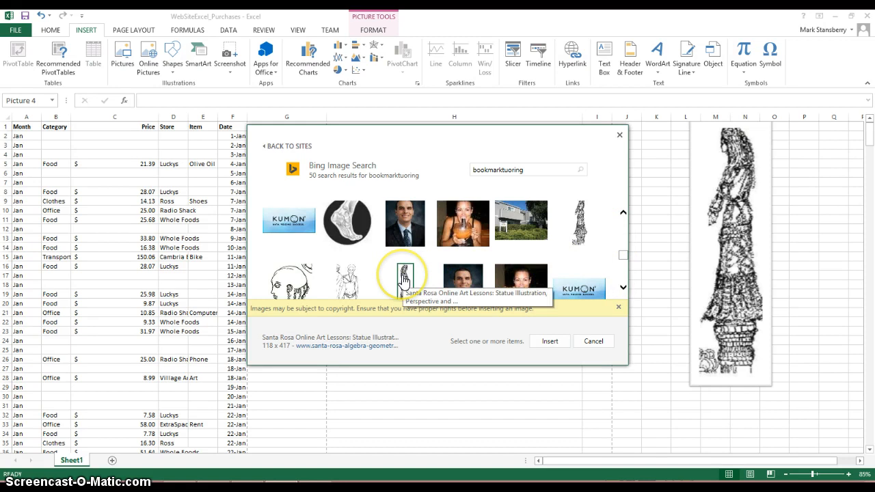
click(405, 278)
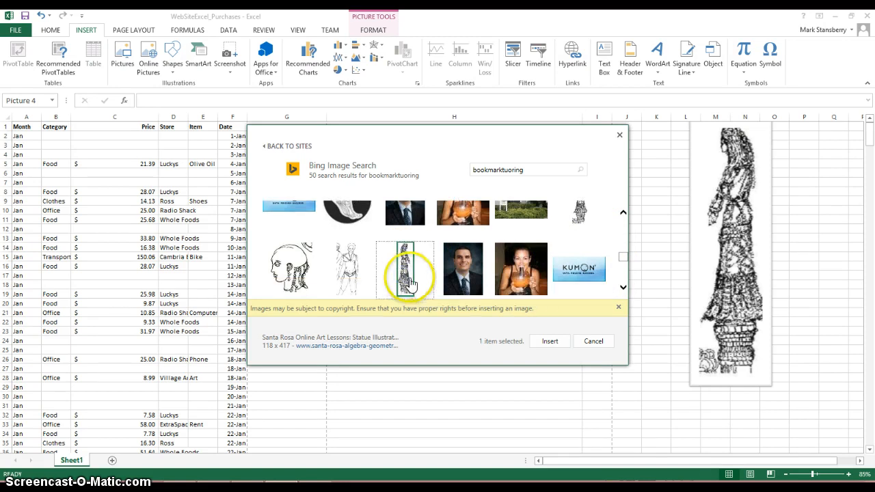
click(624, 290)
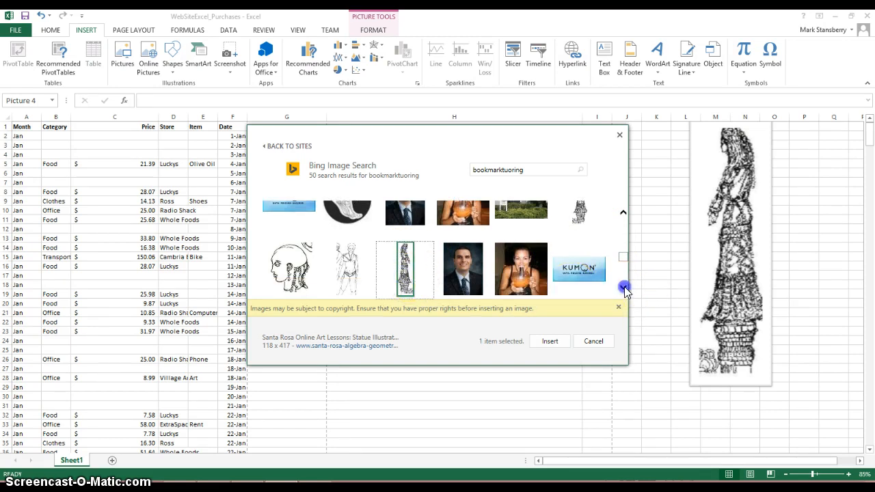
click(621, 217)
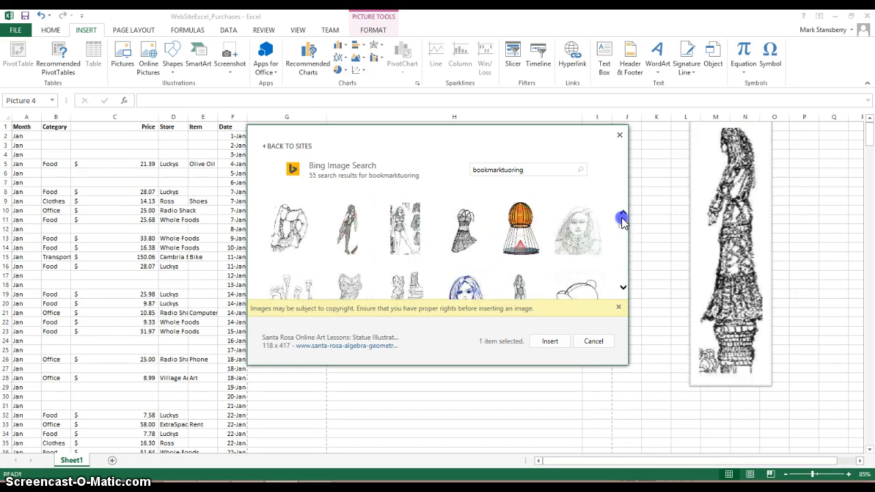
Insert the orange striped dome picture with the red cone and place it below the two small pictures.
click(532, 233)
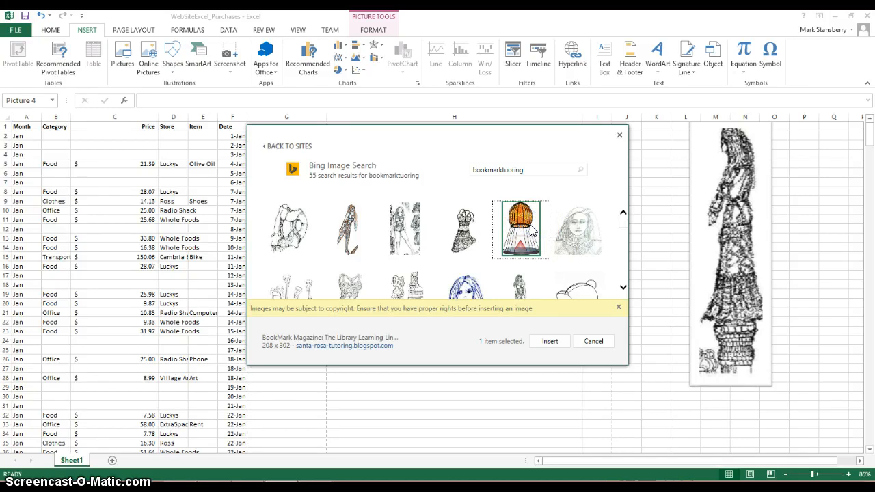
click(550, 343)
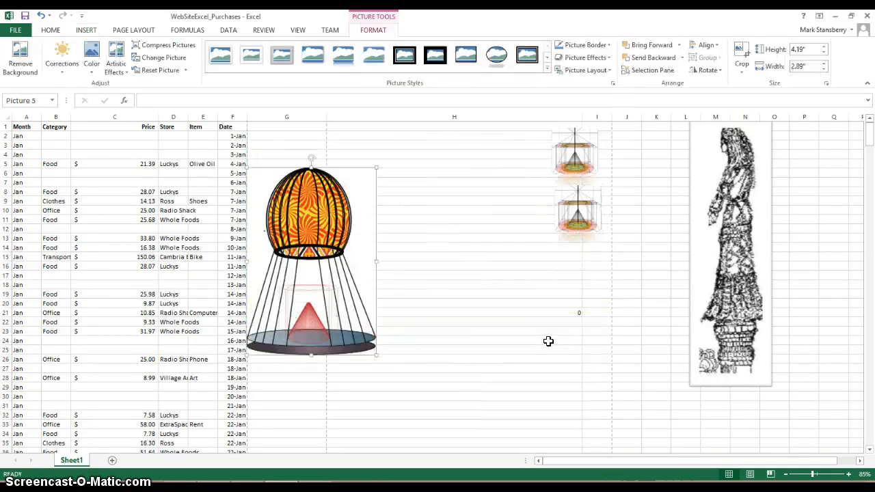
drag(344, 215, 609, 321)
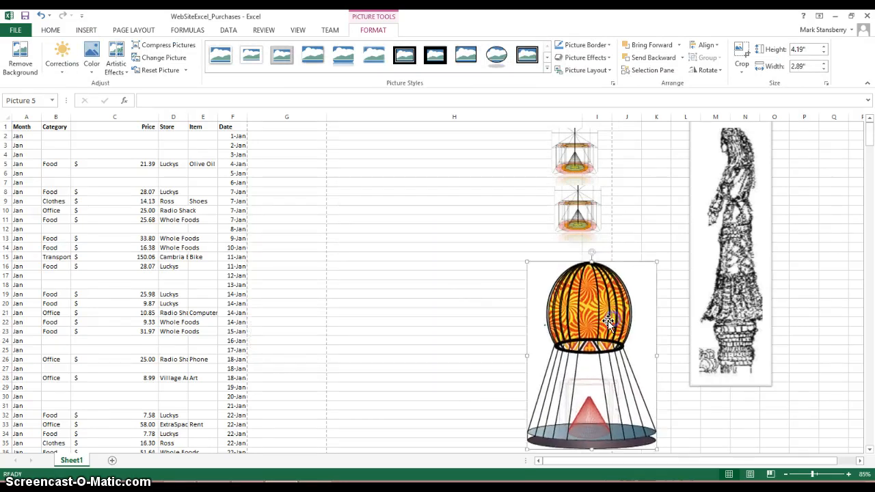
click(475, 274)
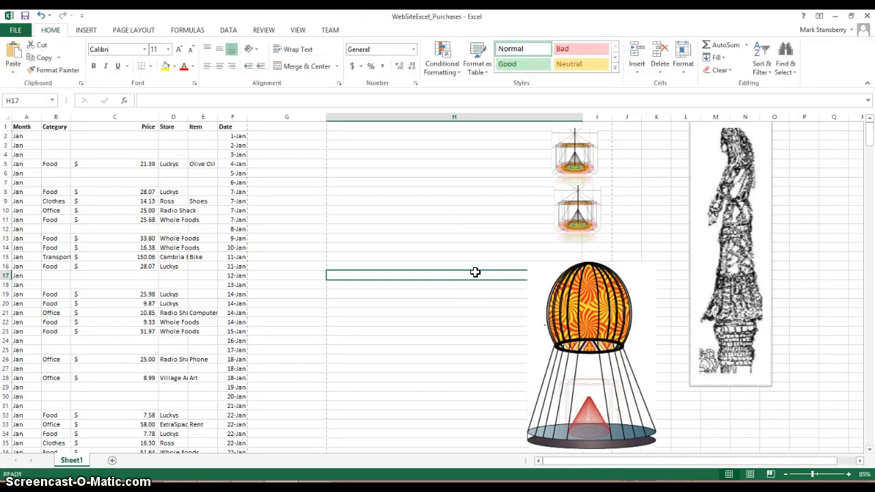
Move the original small picture across to column J and place its copy at the top of column H, shrunk to about 0.69" by 0.69".
click(573, 153)
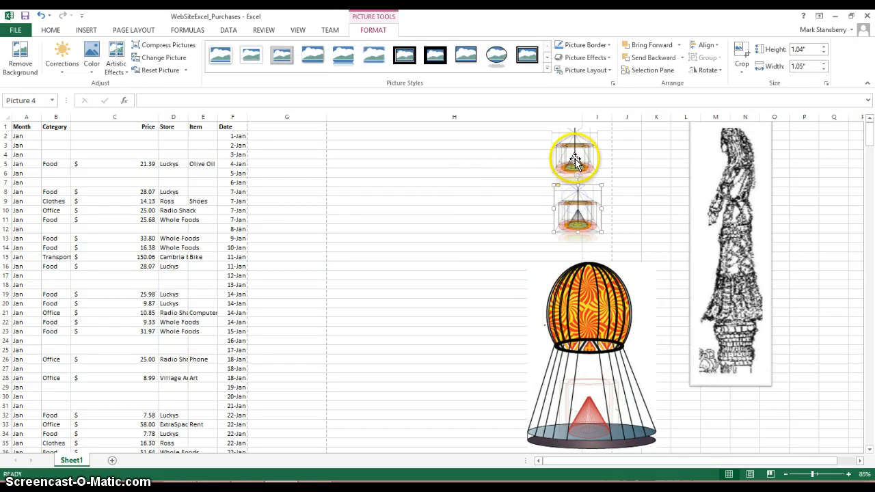
drag(576, 154, 644, 156)
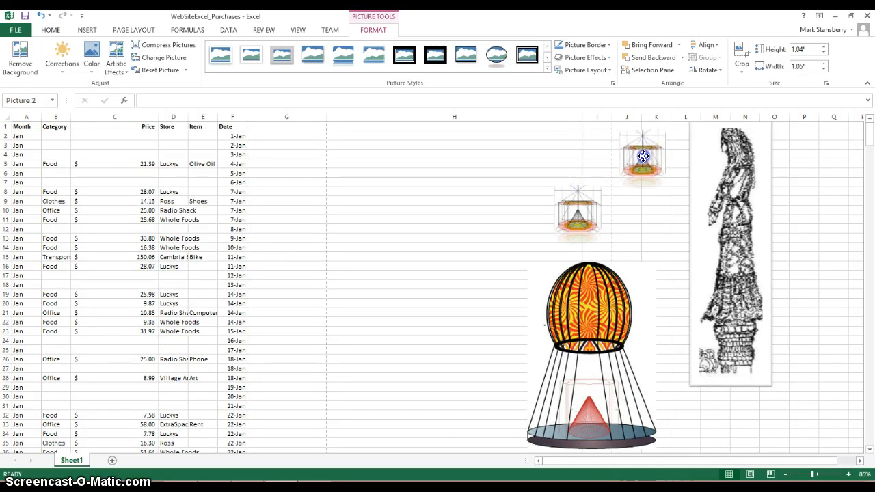
drag(593, 212, 580, 155)
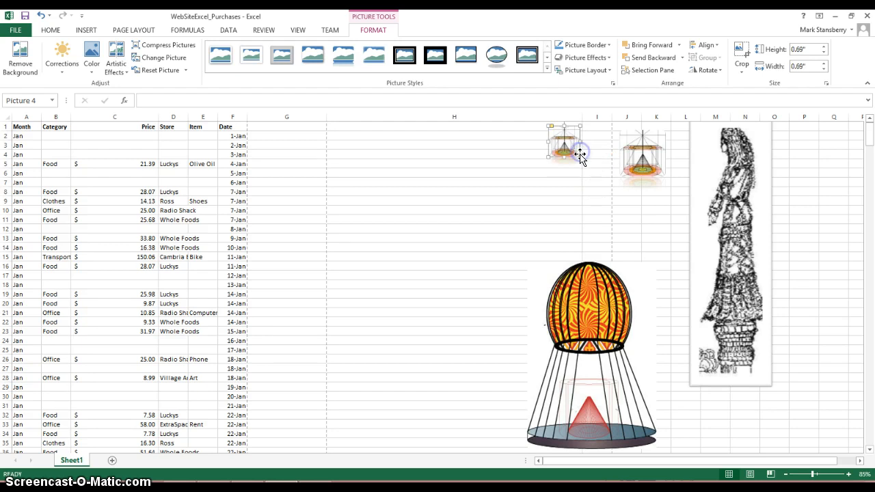
Position the dome picture just beside the statue drawing without overlap and give it the grey metallic frame picture style.
drag(602, 322, 707, 276)
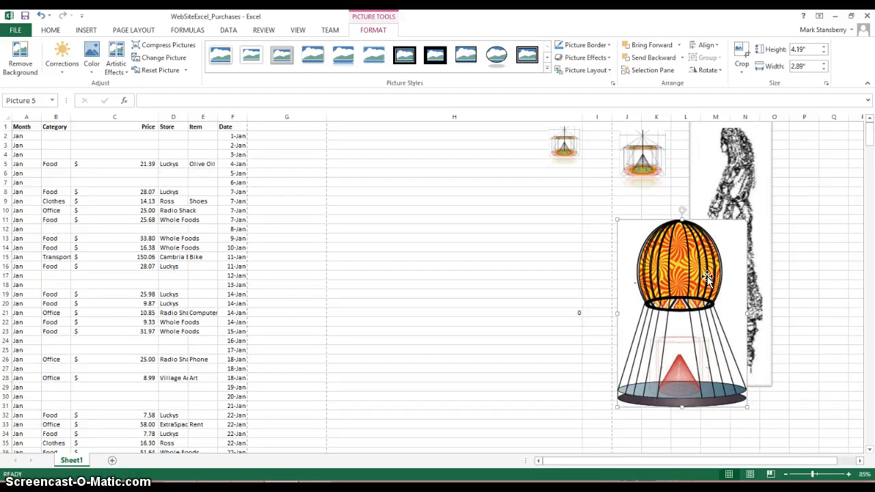
click(679, 258)
drag(674, 259, 616, 253)
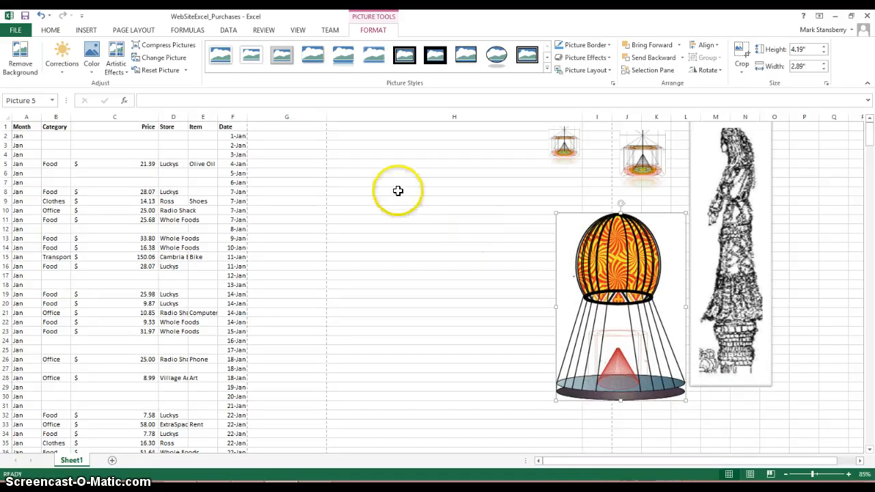
click(226, 56)
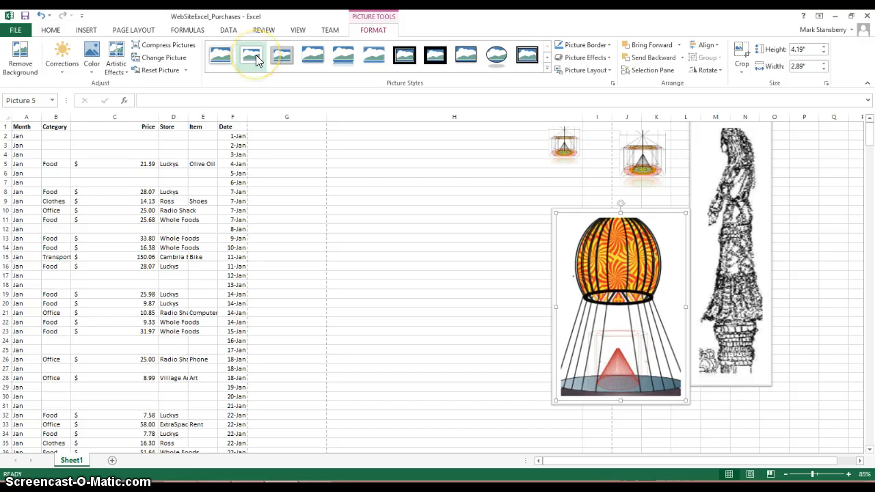
click(280, 56)
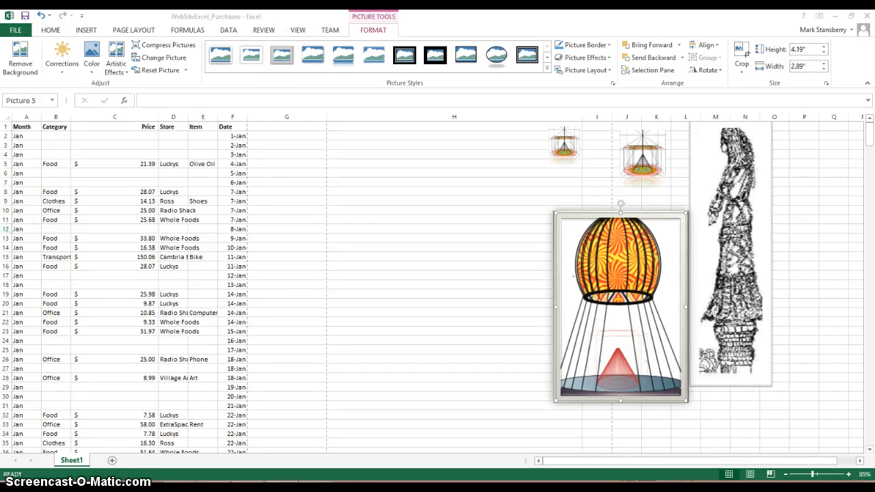
click(38, 131)
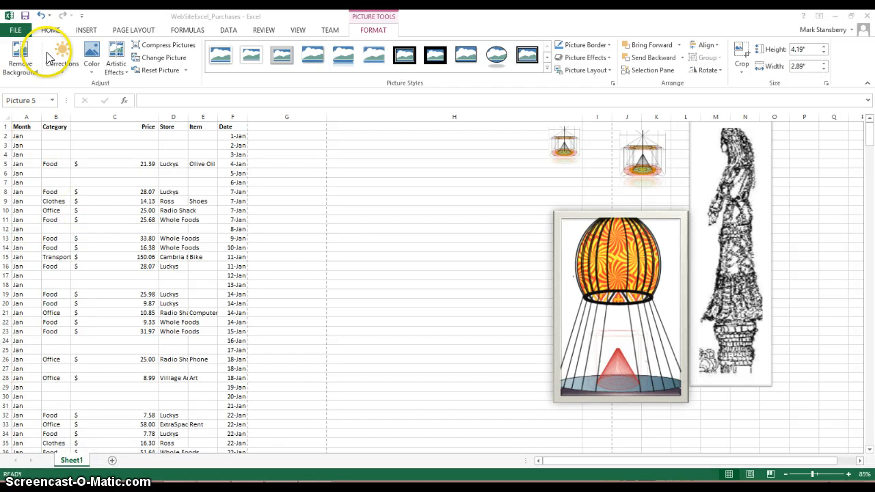
key(super+q)
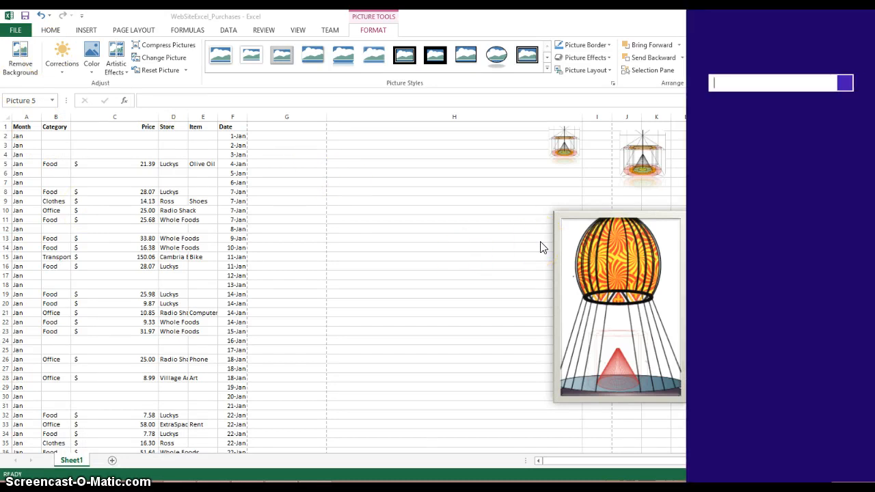
click(523, 240)
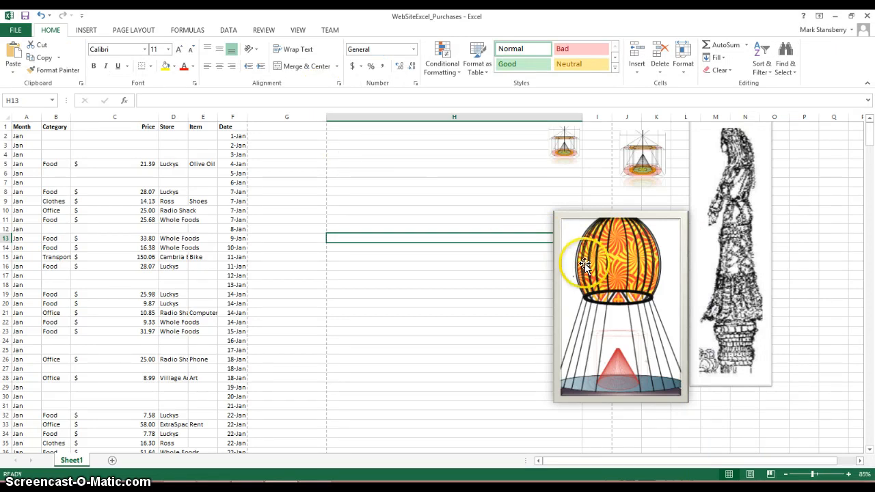
Try several picture styles on the dome picture and settle on the white-bordered one with rounded diagonal corners.
click(584, 265)
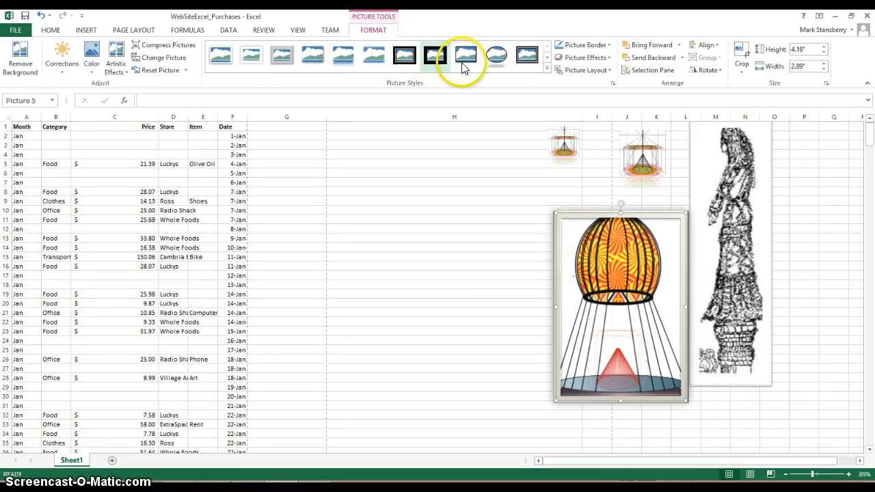
click(502, 61)
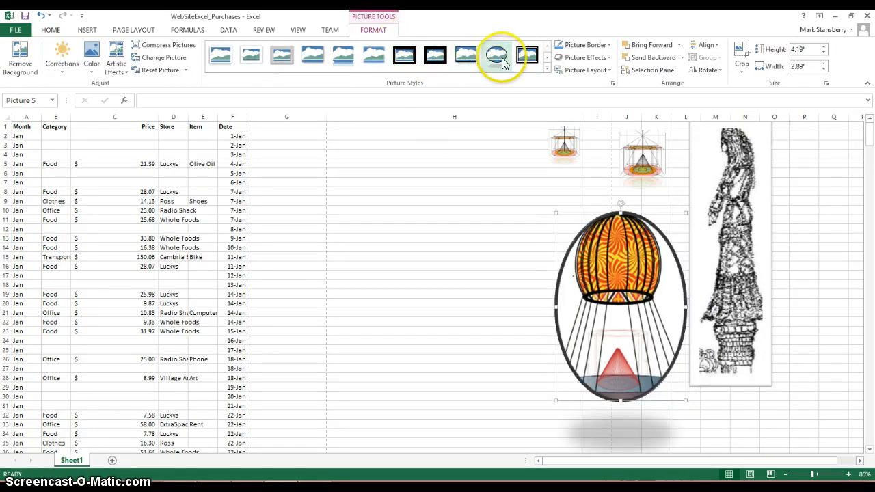
click(528, 56)
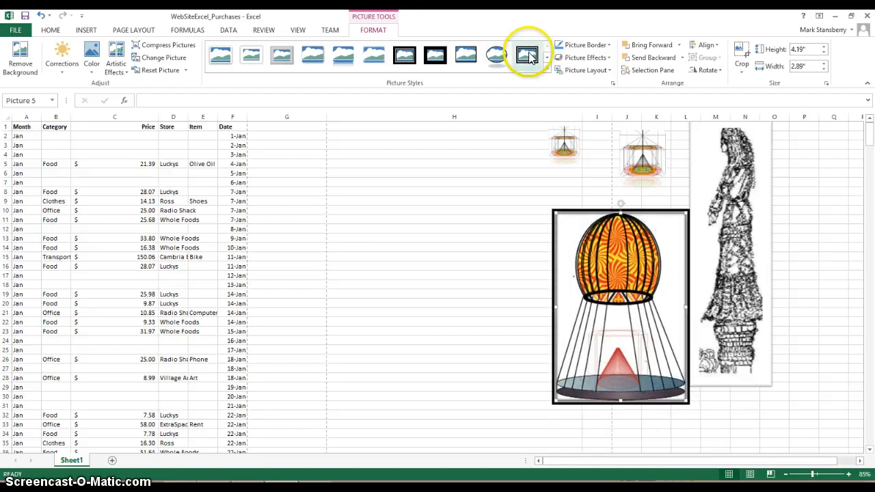
click(547, 69)
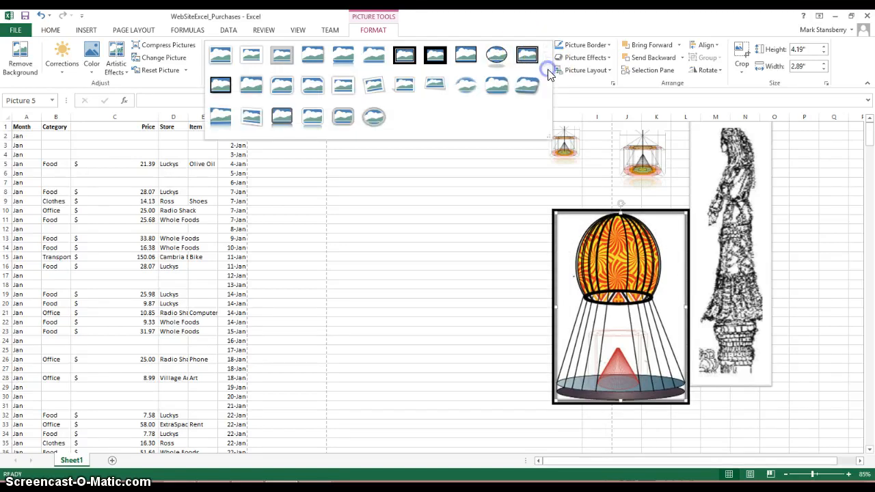
click(493, 87)
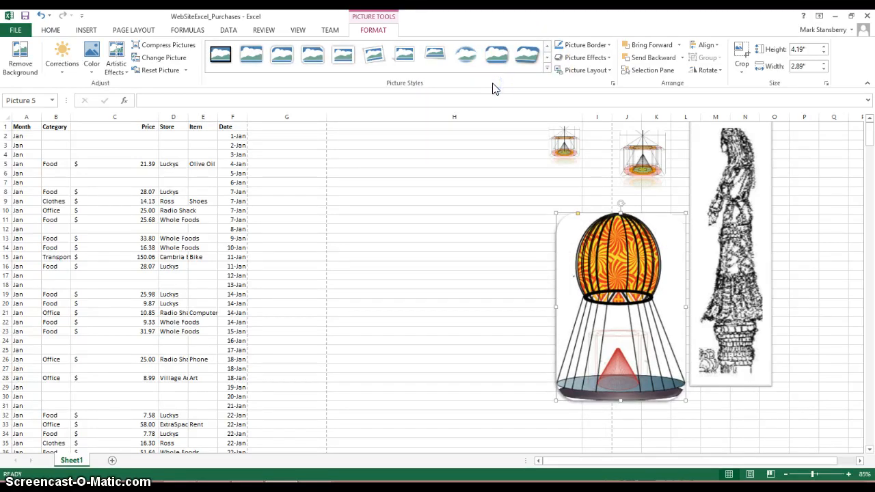
click(374, 60)
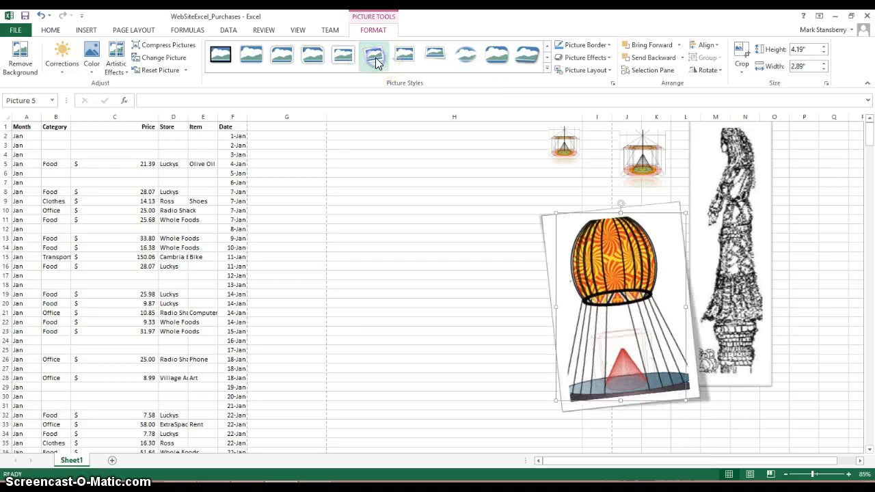
click(342, 60)
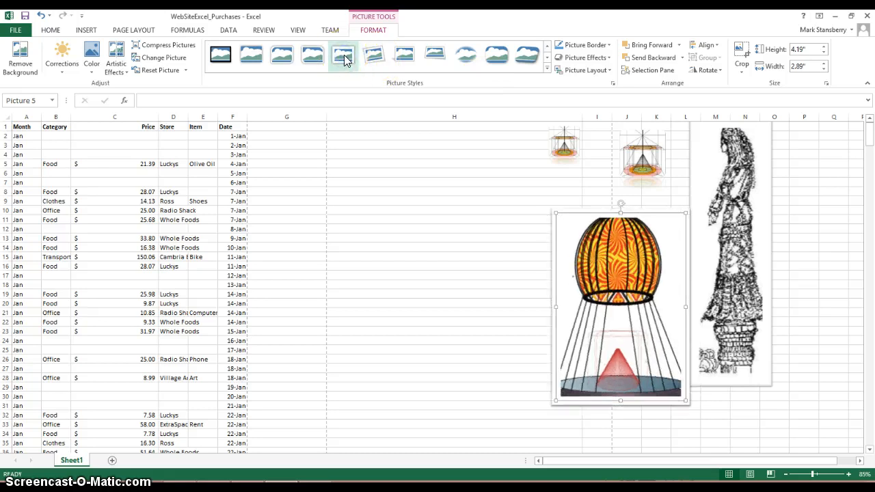
click(328, 60)
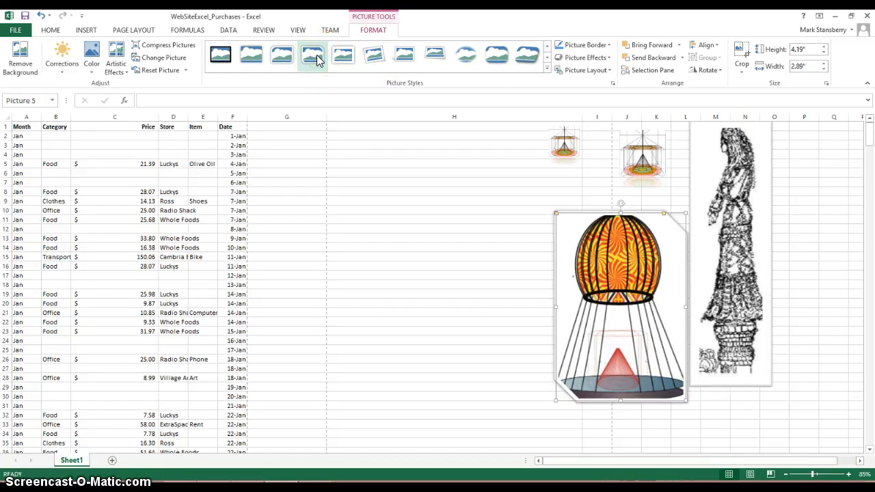
click(283, 58)
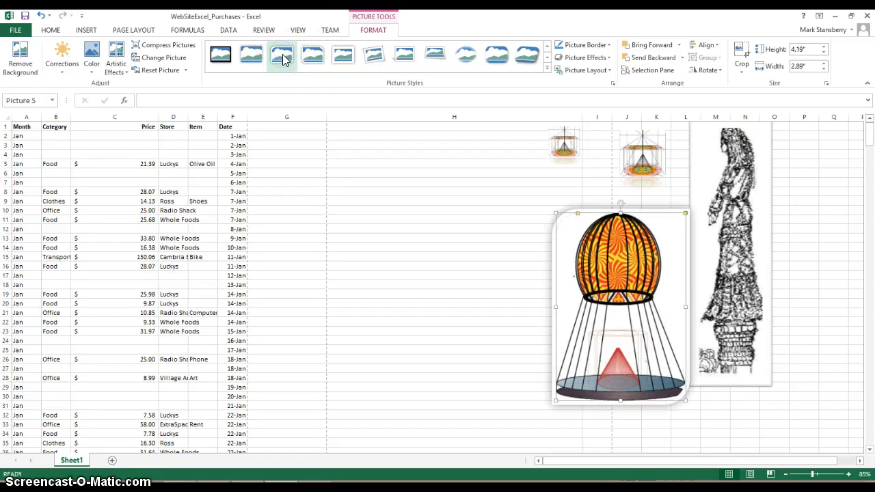
click(380, 174)
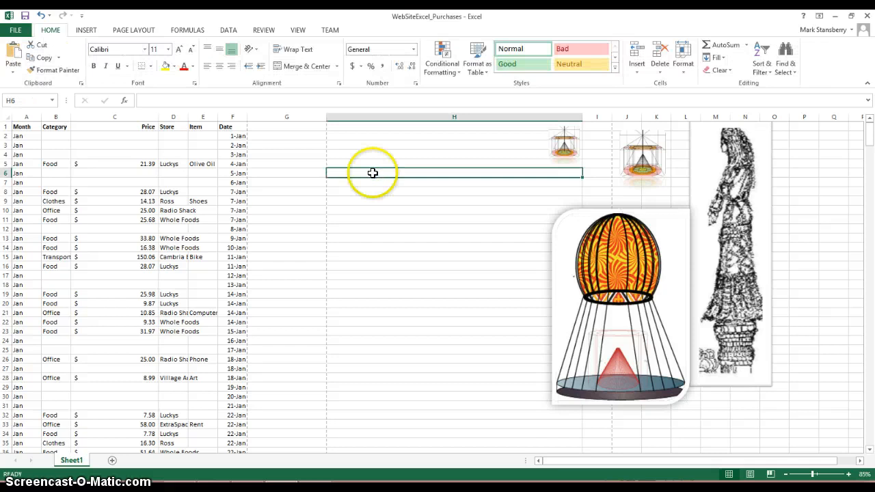
Total prices C47:C50 with AutoSum in cell C51, the blank cell below the last January entry.
click(358, 209)
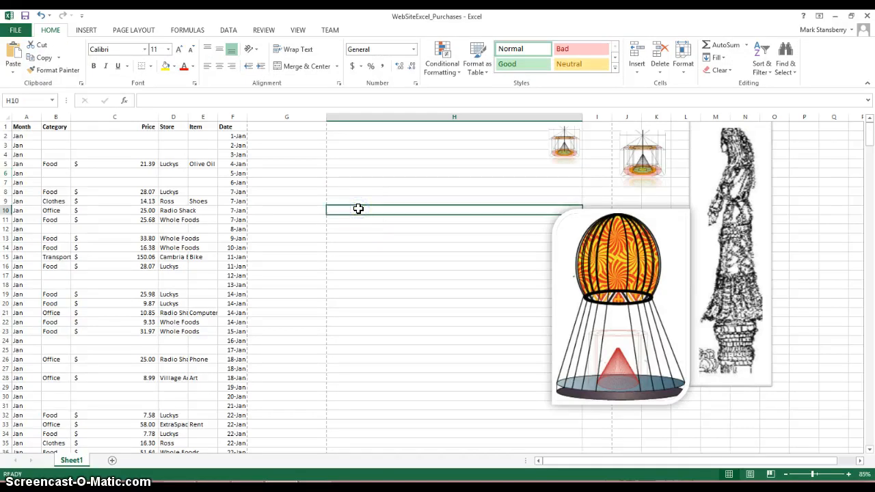
key(Down)
key(Down)
key(Down)
key(Down)
key(Down)
key(Down)
key(Down)
key(Down)
key(Down)
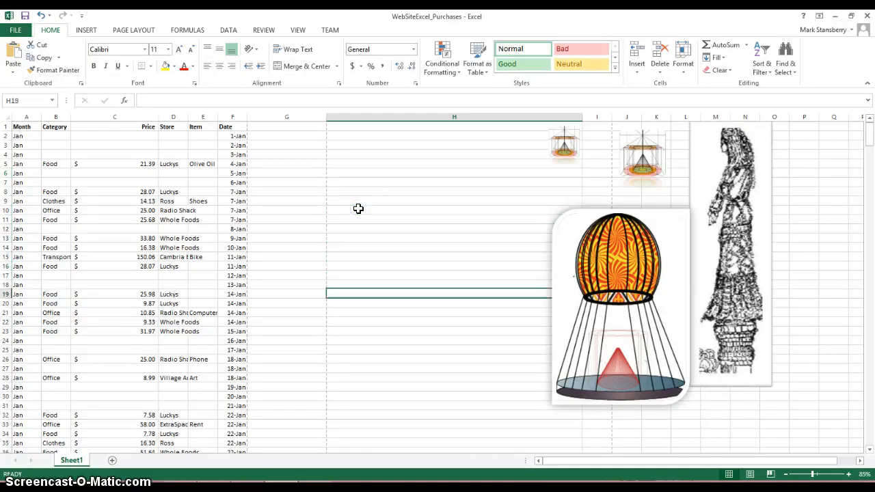
key(Down)
key(Down)
key(Down)
key(Down)
key(Down)
key(Down)
key(Down)
key(Down)
key(Down)
key(Down)
key(Down)
key(Down)
key(Down)
key(Down)
key(Down)
key(Down)
key(Down)
key(Down)
key(Down)
key(Down)
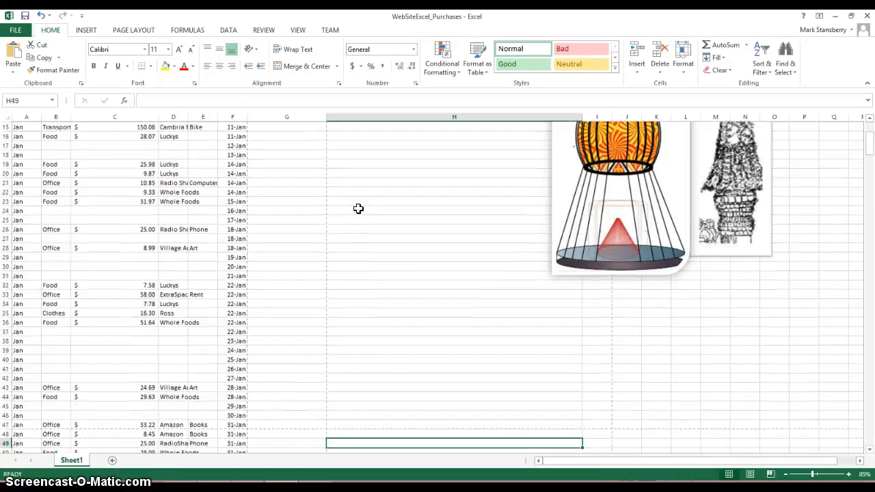
key(Down)
key(Down)
key(Down)
key(Down)
key(Down)
key(Down)
key(Down)
key(Down)
key(Down)
key(Down)
key(Down)
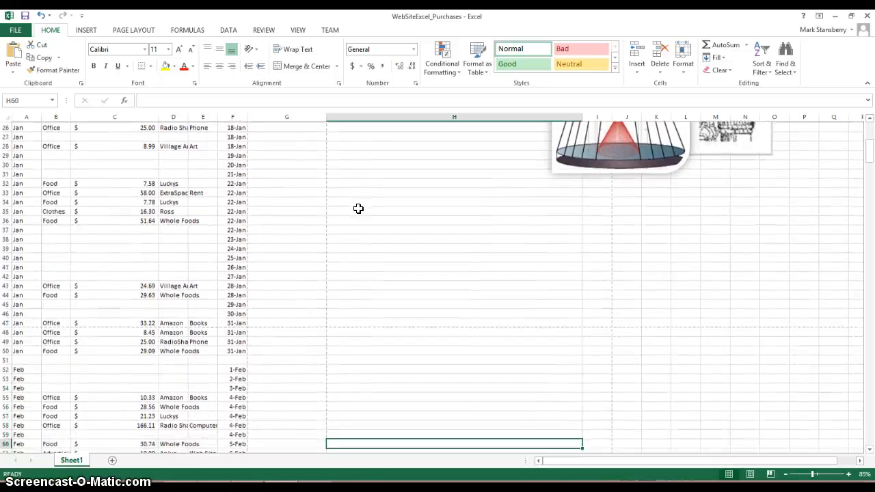
key(Up)
key(Up)
key(Up)
key(Up)
key(Up)
key(Up)
key(Up)
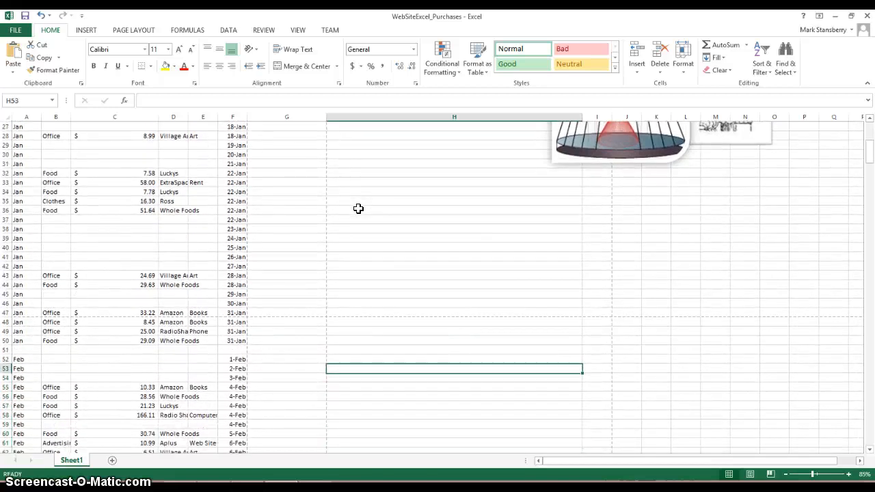
key(Up)
key(Up)
key(Left)
key(Left)
key(Left)
key(Left)
key(Left)
key(Left)
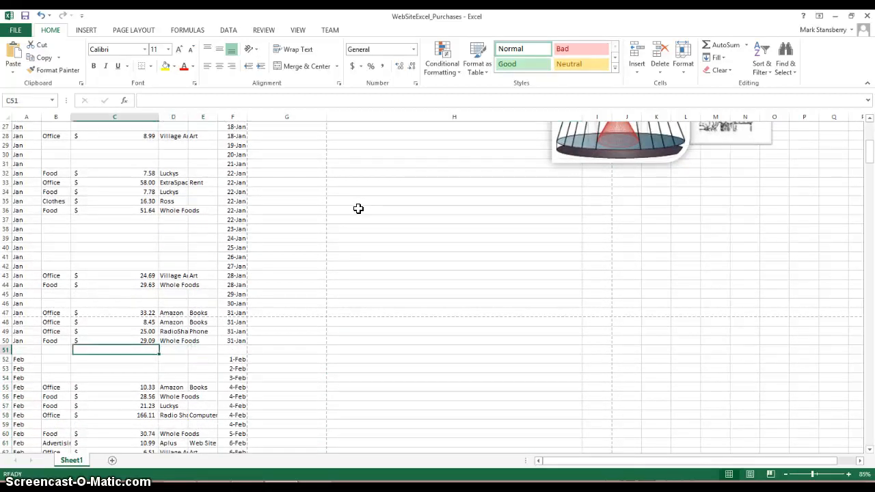
key(Right)
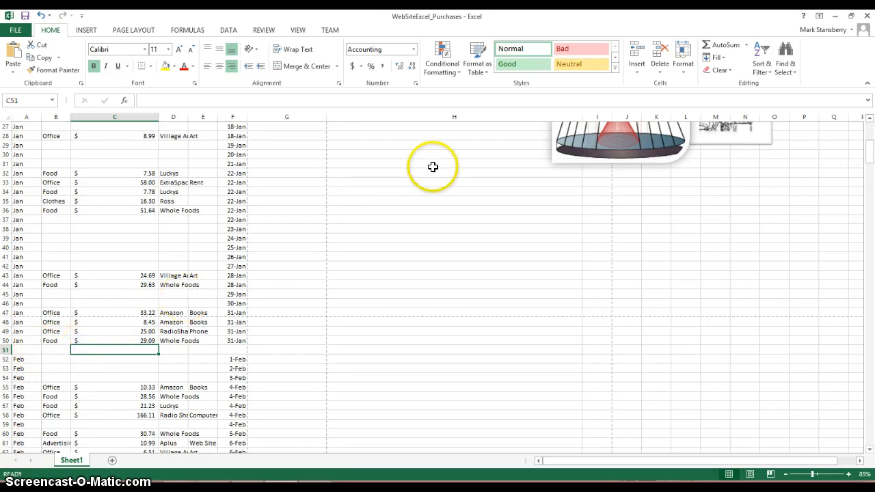
click(714, 47)
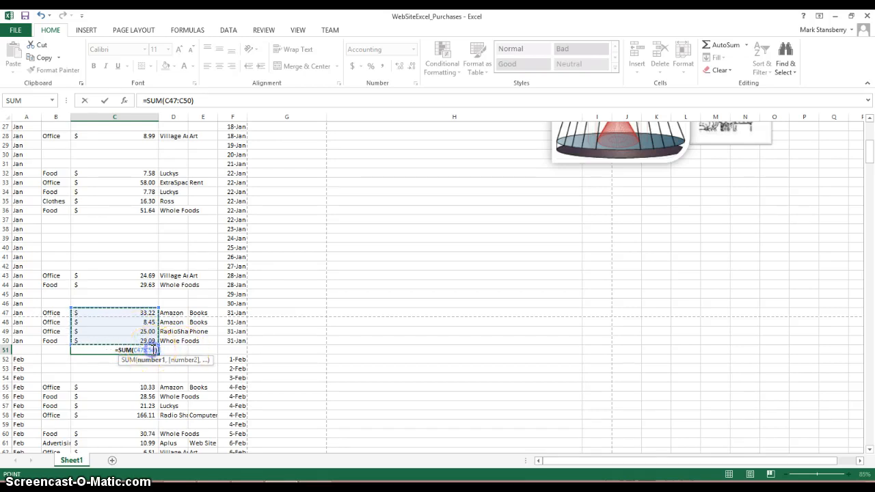
key(Return)
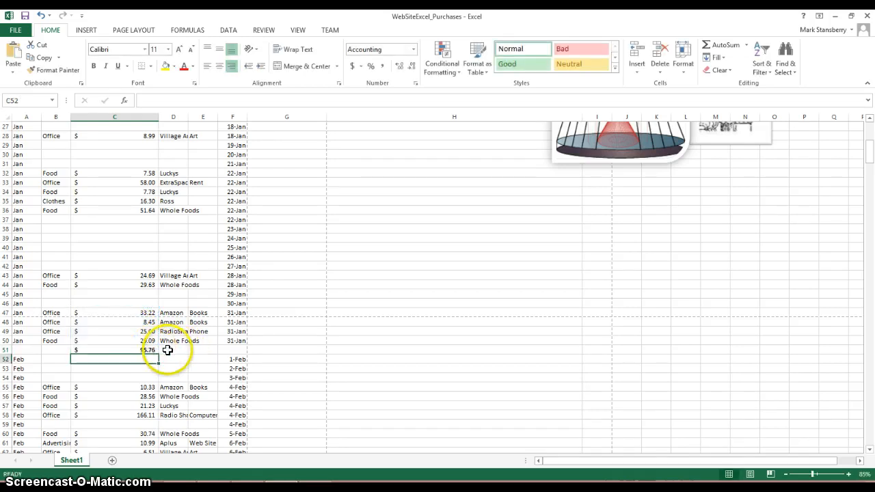
Extend the sum range in C51 upward so the formula reads =SUM(C32:C50).
click(139, 350)
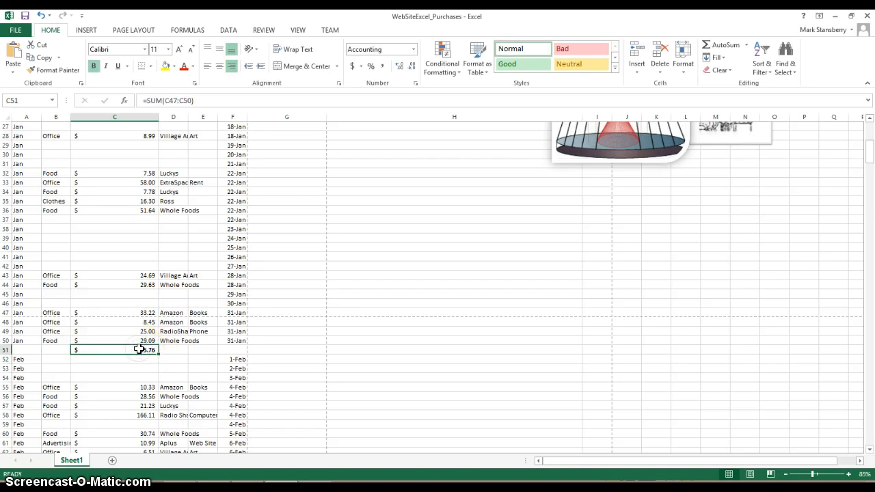
double_click(139, 349)
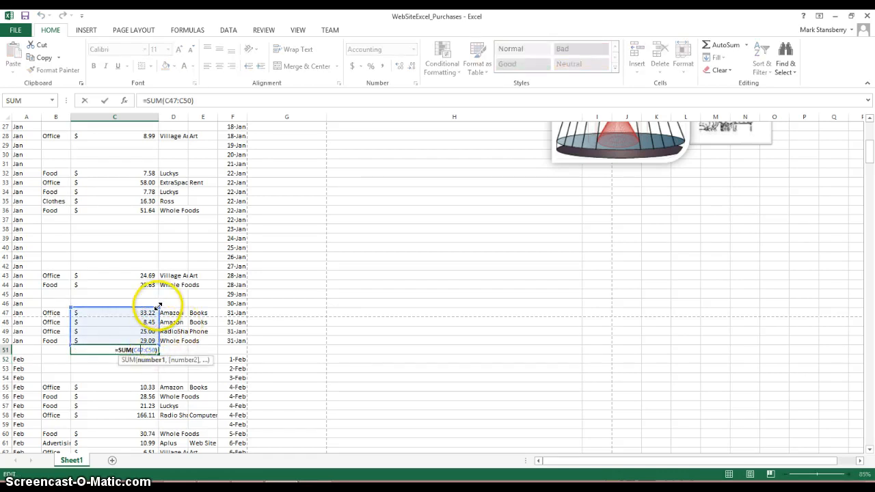
drag(157, 305, 154, 168)
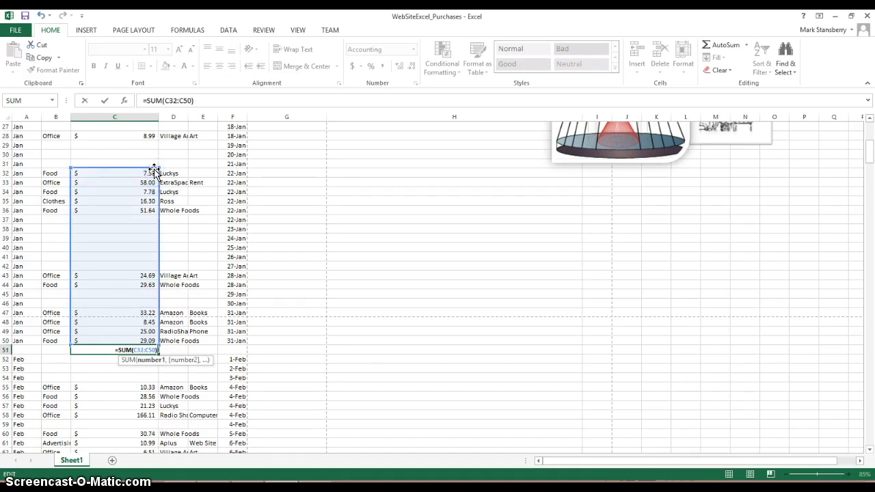
key(Return)
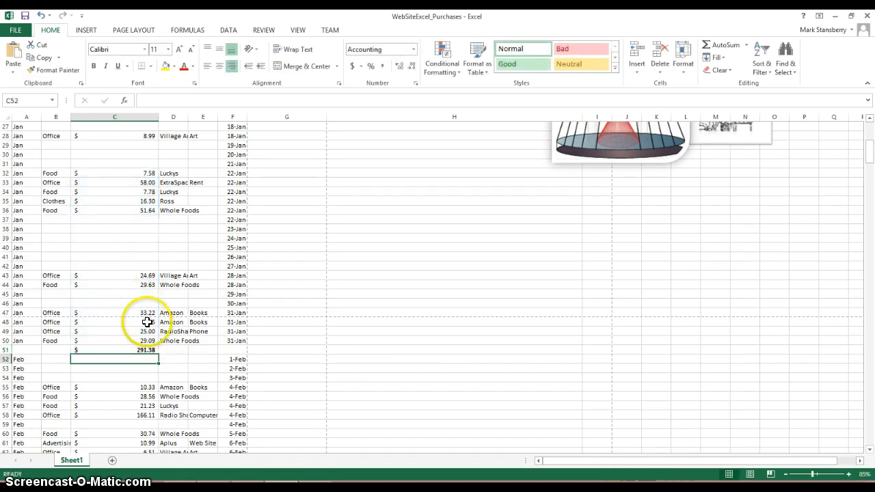
Try to extend the range of the C51 sum further up the January prices in column C.
click(146, 350)
double_click(146, 350)
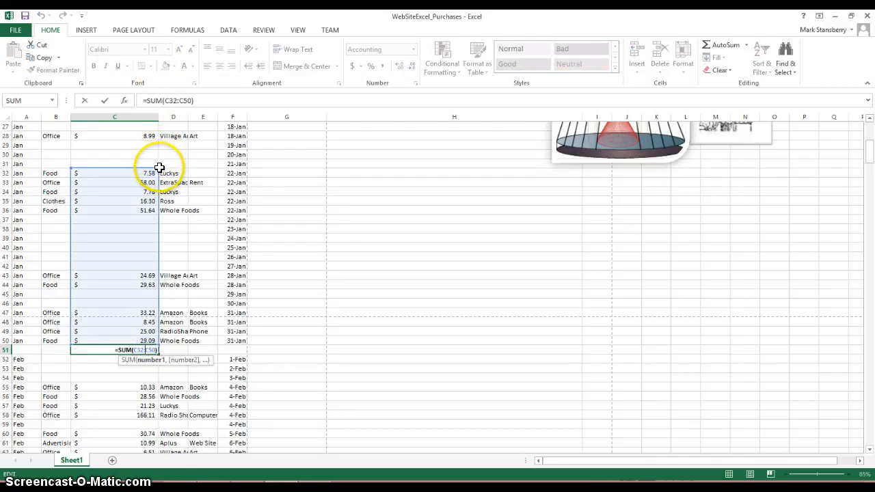
drag(159, 171, 143, 248)
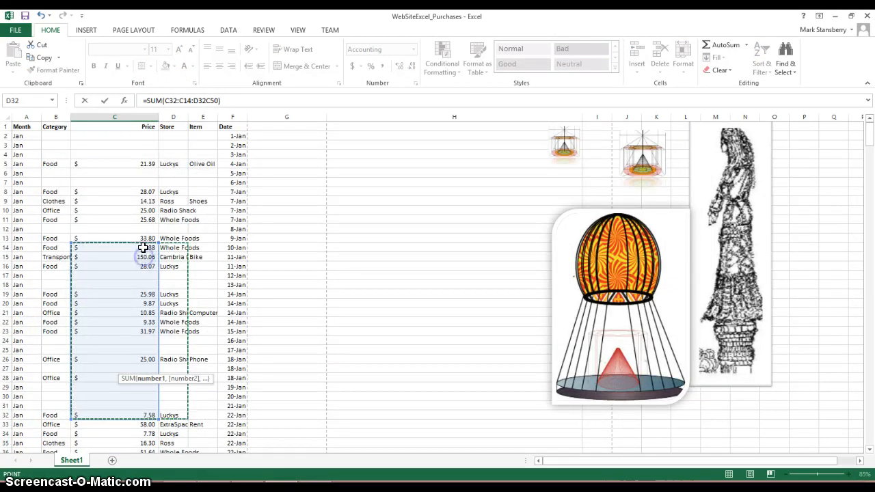
Try entering the C51 formula with a reference to C37 added inside the range, and decline the proposed correction.
click(346, 349)
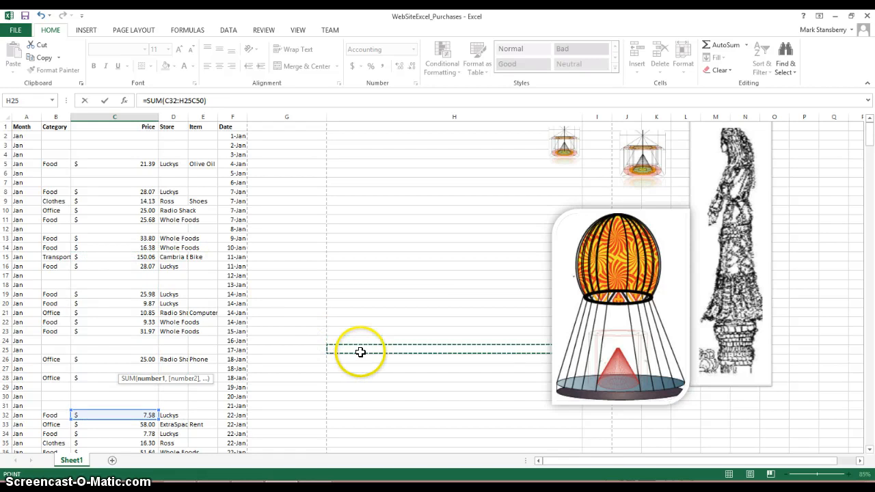
key(Down)
key(Down)
key(Down)
key(Down)
key(Down)
key(Down)
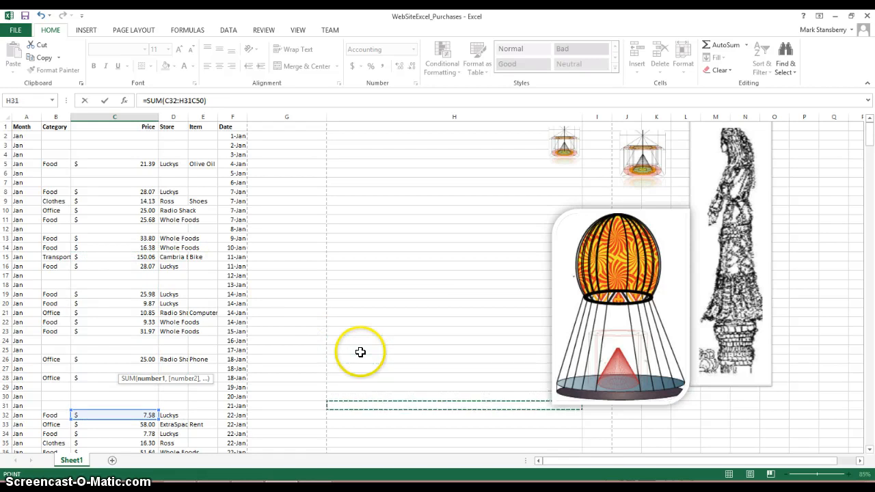
key(Down)
key(Down)
key(Down)
key(Down)
key(Down)
key(Down)
key(Down)
key(Down)
key(Down)
key(Down)
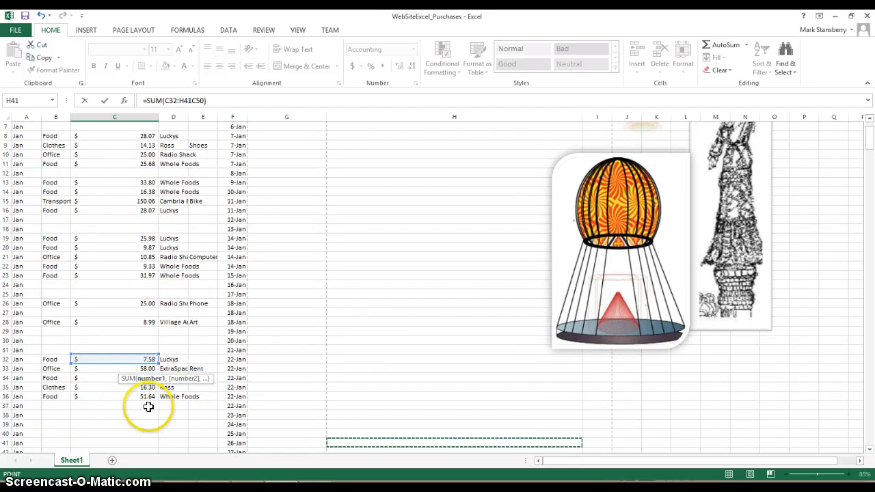
click(148, 407)
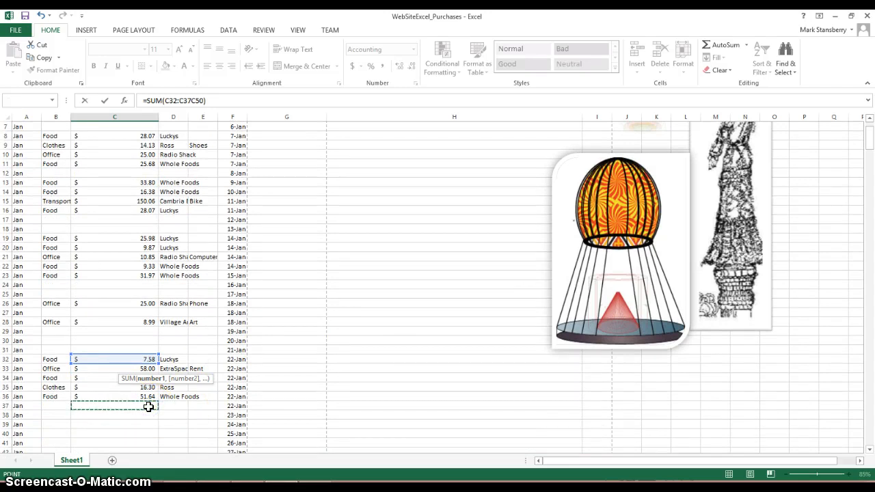
key(Return)
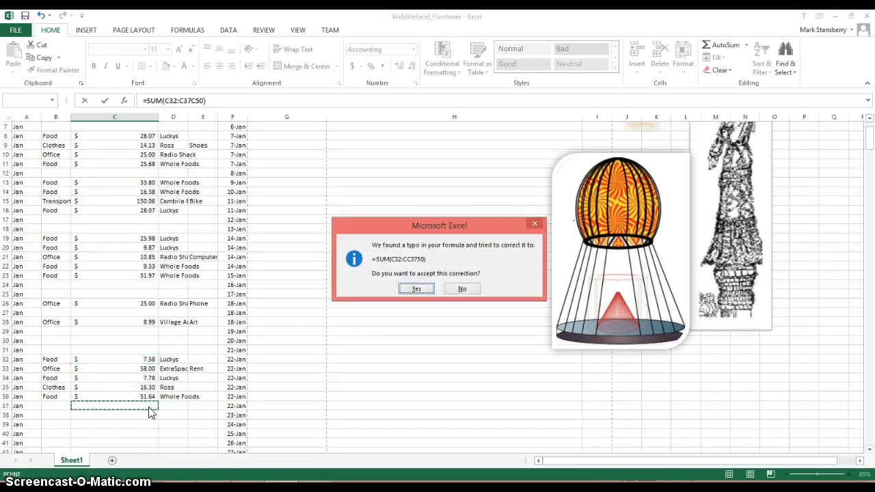
click(461, 289)
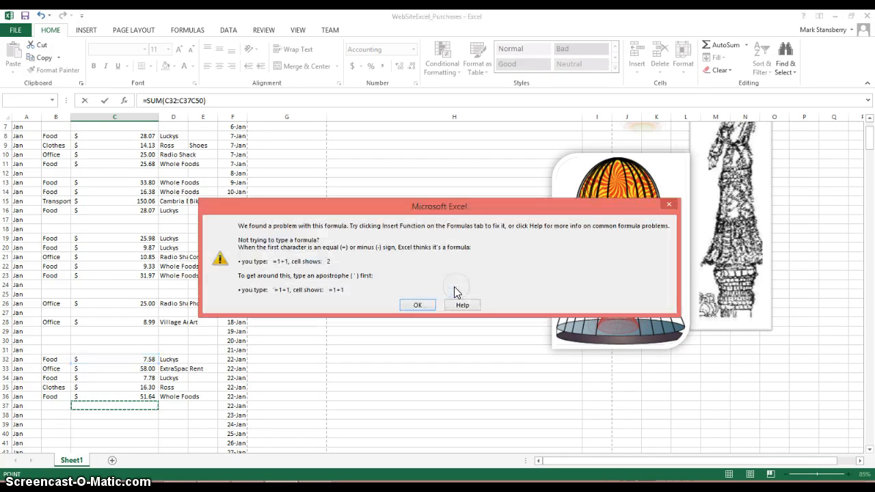
click(419, 305)
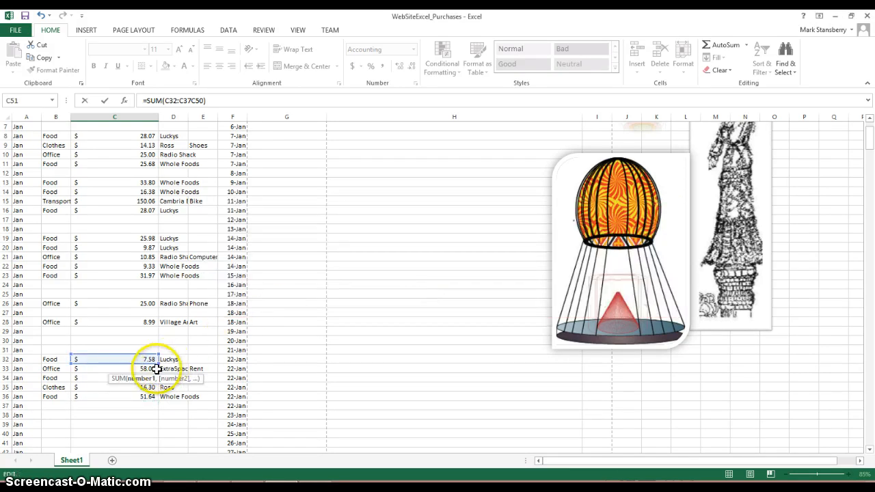
Undo the stray reference edits in C51 and erase the whole sum formula from the cell.
scroll(156, 369, down, 9)
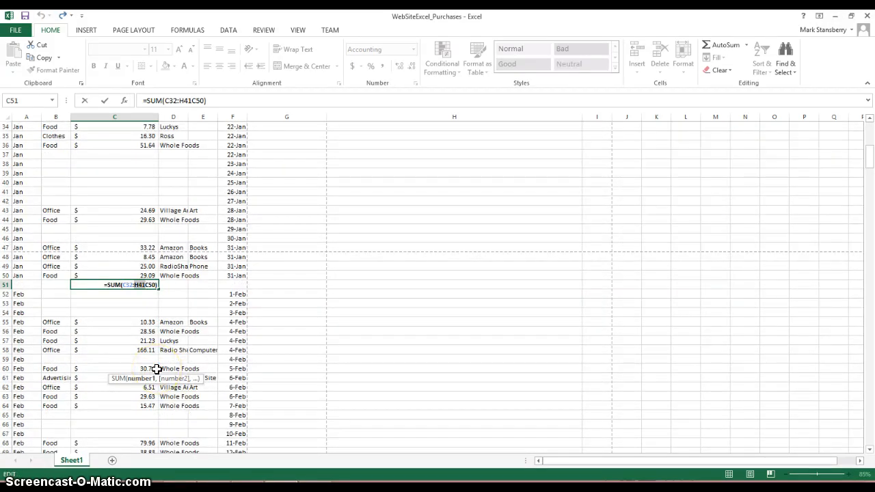
key(BackSpace)
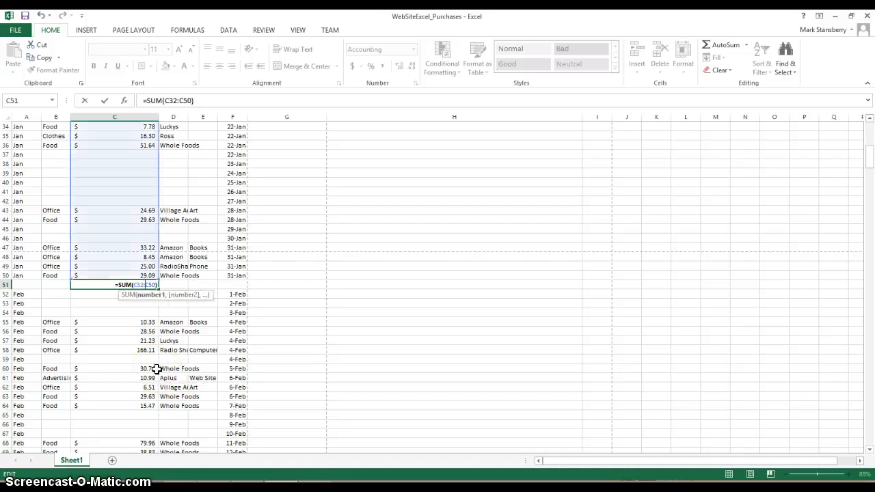
key(BackSpace)
key(BackSpace)
key(BackSpace)
key(BackSpace)
key(BackSpace)
key(BackSpace)
key(BackSpace)
key(BackSpace)
key(BackSpace)
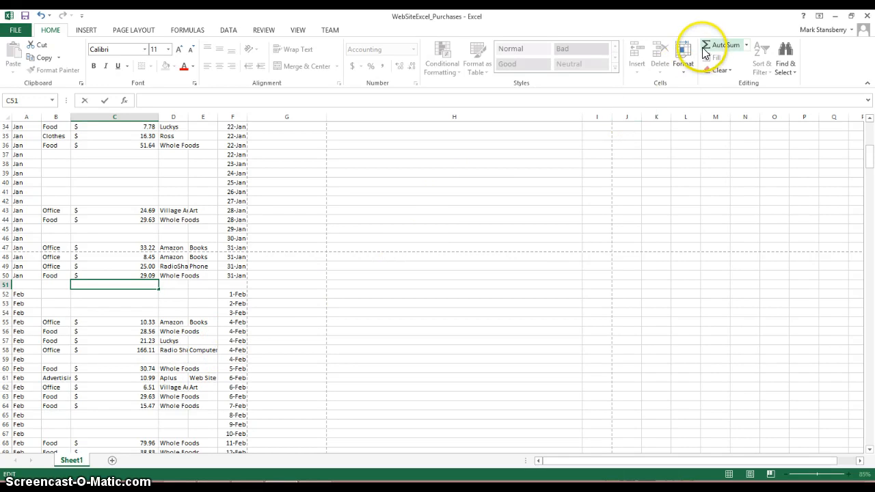
Total the prices in C51 with AutoSum, extending the range up to the column header so the formula reads =SUM(C1:C50).
key(Escape)
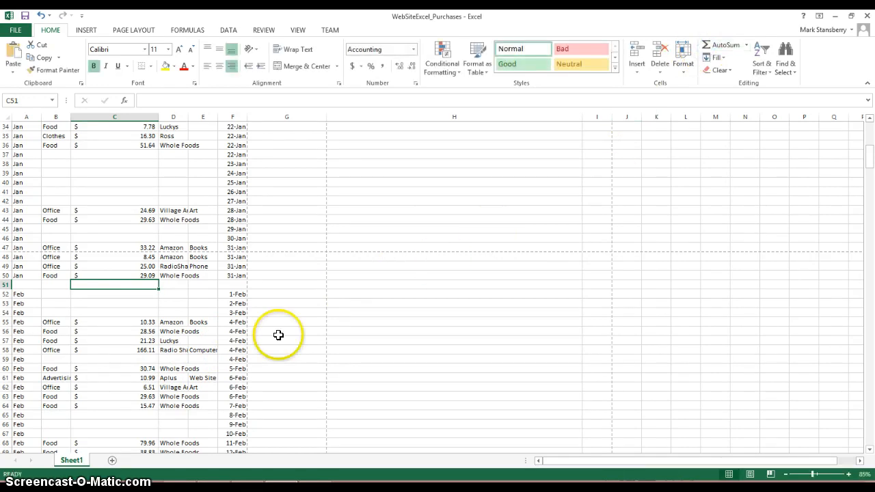
click(152, 290)
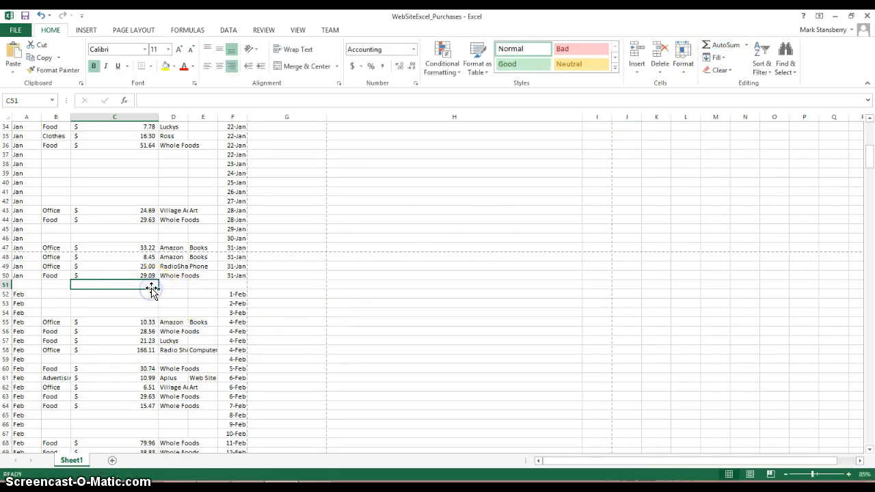
click(723, 46)
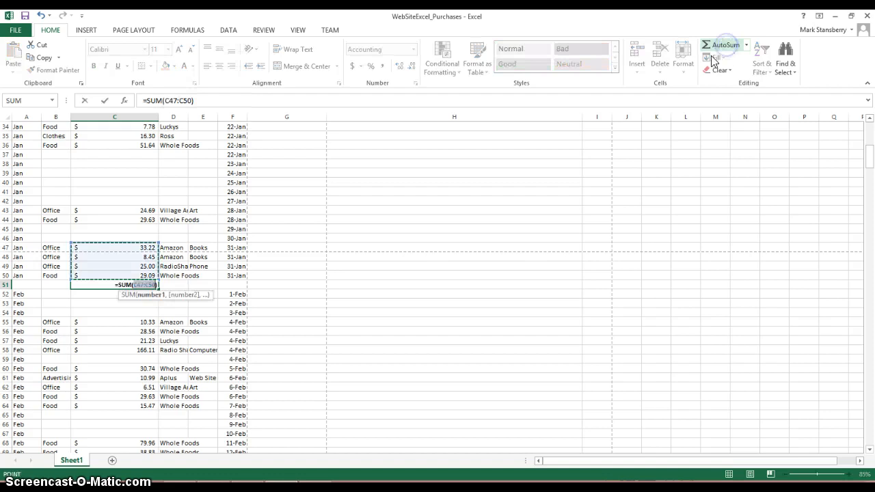
drag(159, 244, 144, 127)
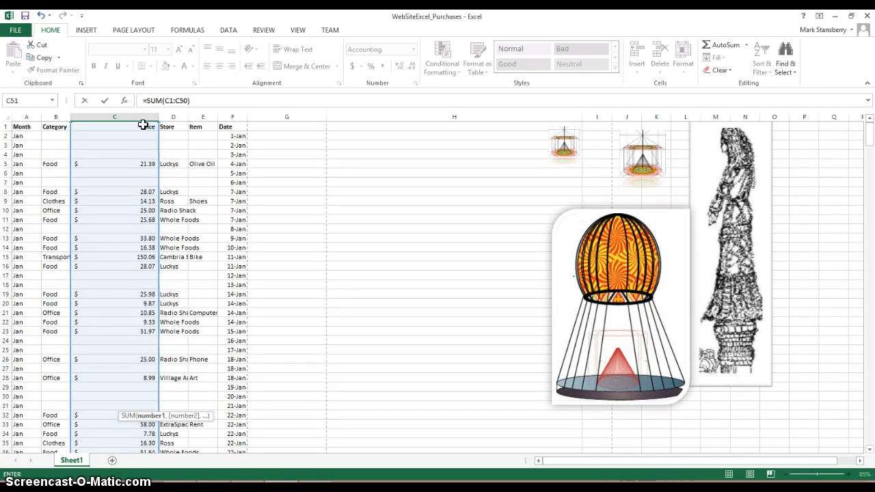
click(123, 182)
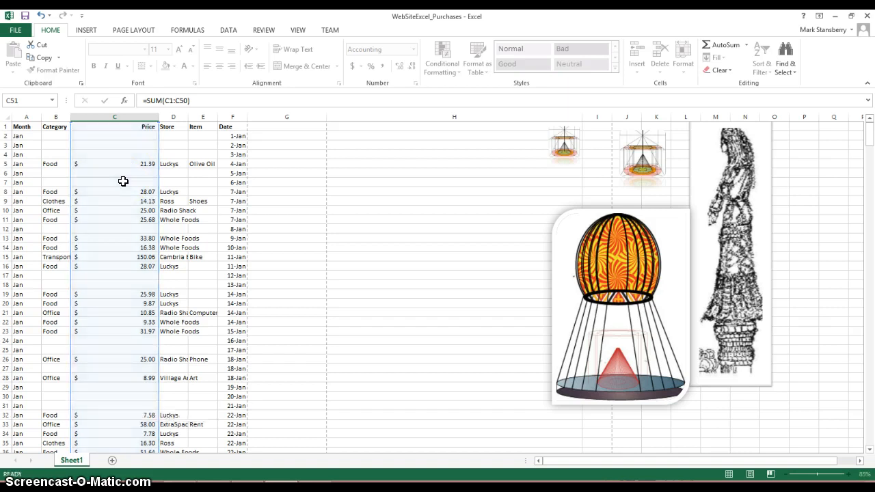
key(Return)
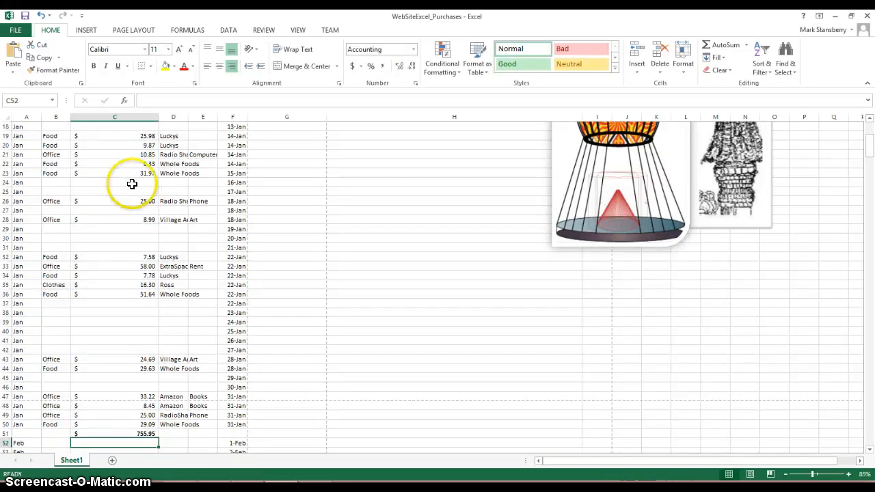
click(148, 435)
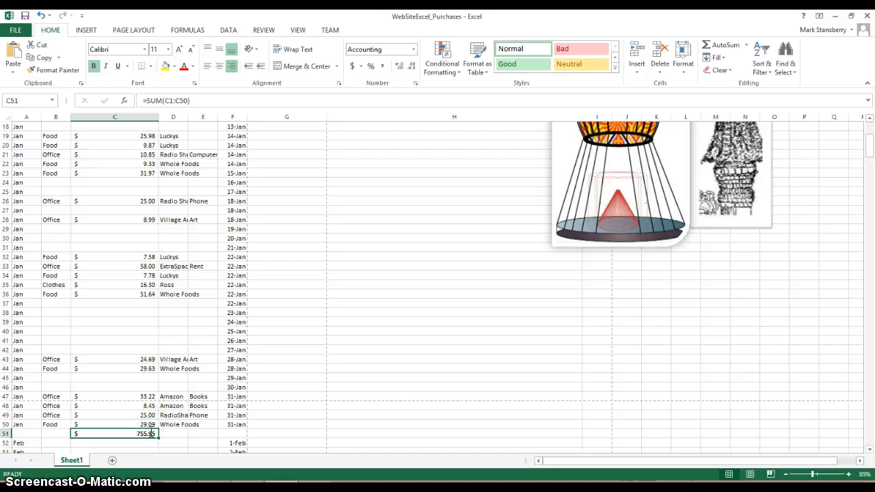
drag(149, 434, 386, 236)
key(Up)
key(Up)
key(Up)
key(Up)
key(Up)
key(Up)
key(Up)
key(Up)
key(Up)
key(Up)
key(Up)
key(Up)
key(Up)
key(Up)
key(Up)
key(Up)
key(Up)
key(Up)
key(Up)
key(Up)
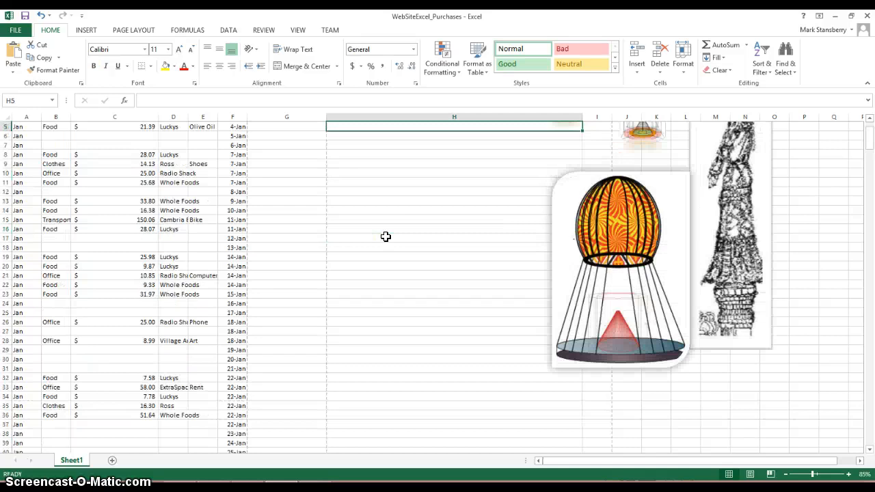
key(Up)
key(Up)
key(Up)
key(Up)
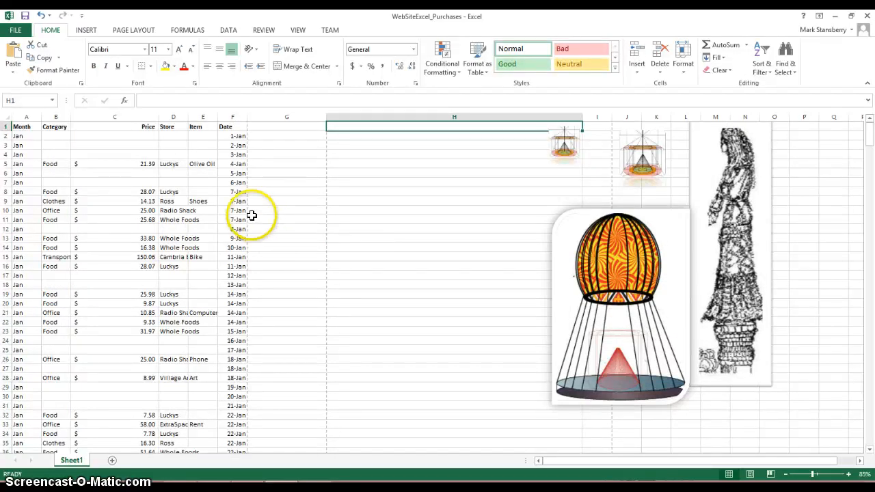
click(292, 202)
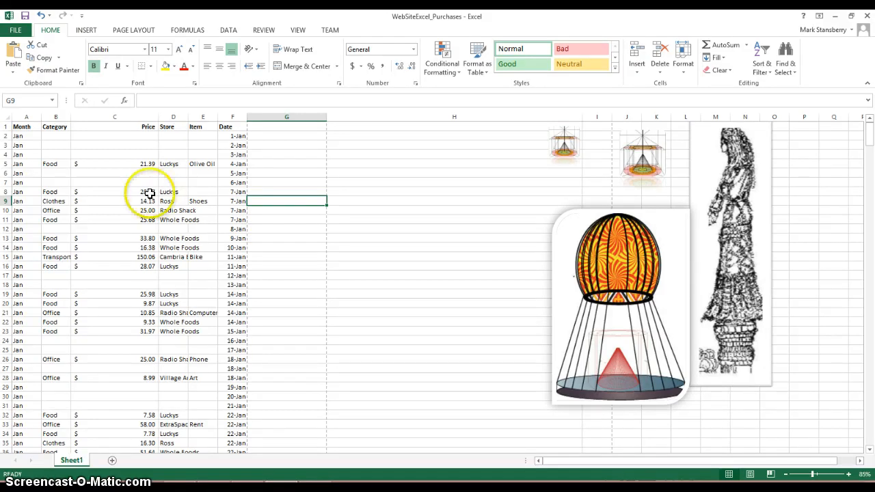
drag(26, 127, 78, 125)
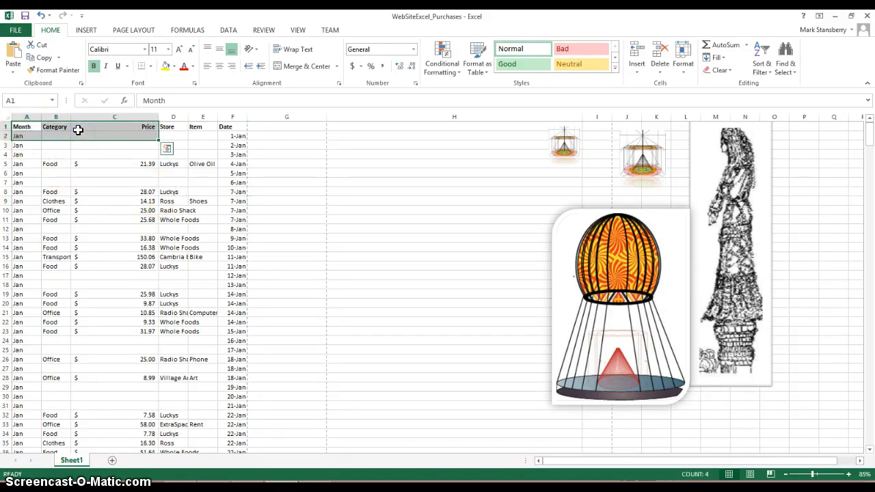
click(74, 126)
drag(27, 117, 226, 136)
click(226, 136)
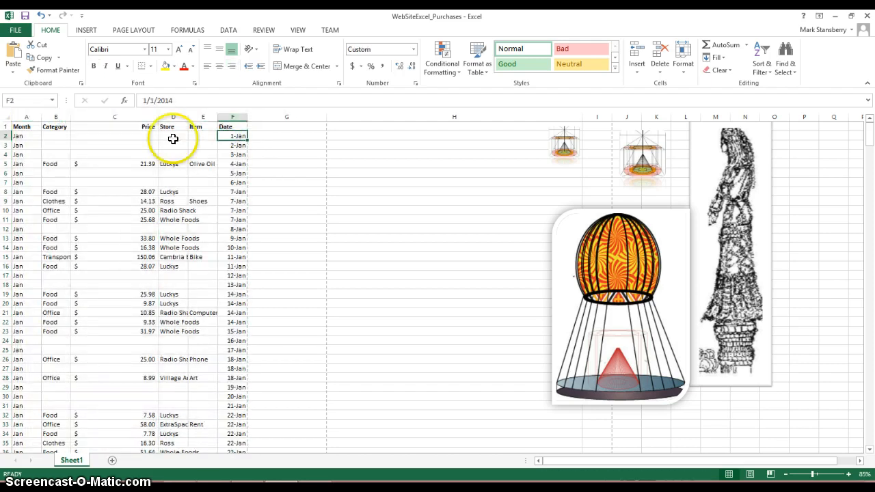
Sort columns A through F by Category on values from A to Z, treating the first row as headers.
mouse_move(31, 114)
mouse_down()
mouse_move(111, 121)
mouse_move(228, 114)
mouse_move(16, 118)
mouse_up()
click(225, 114)
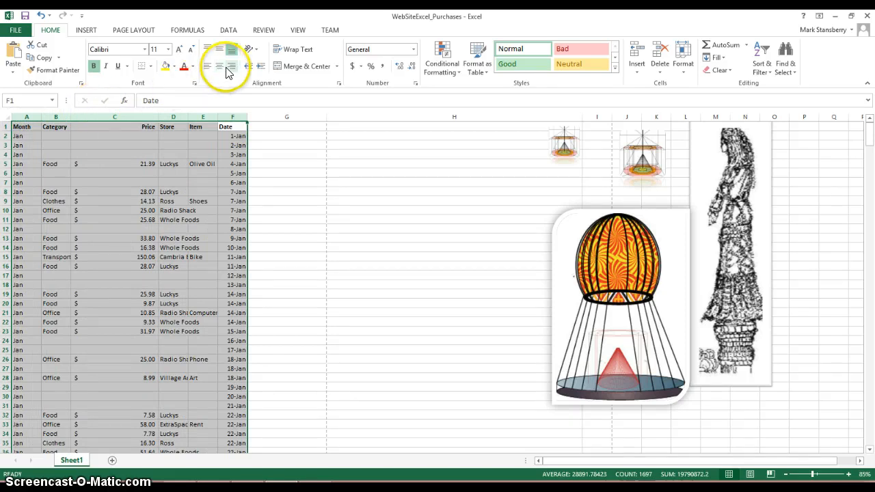
click(230, 32)
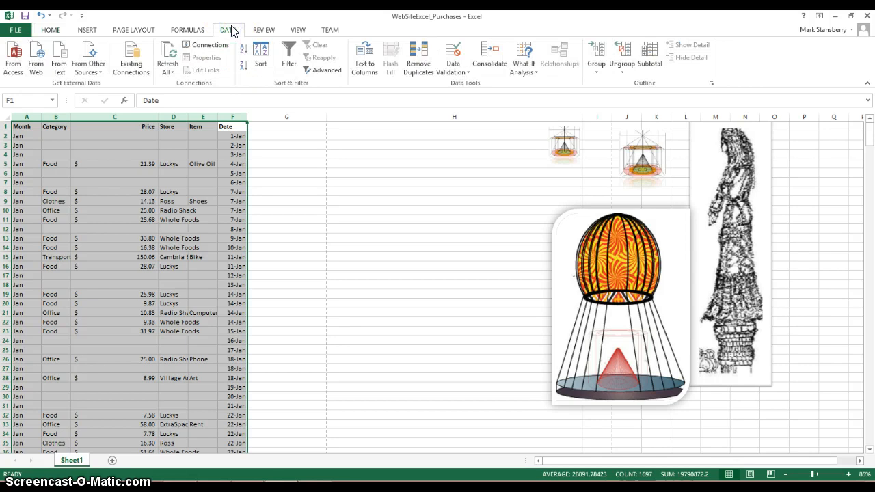
click(263, 54)
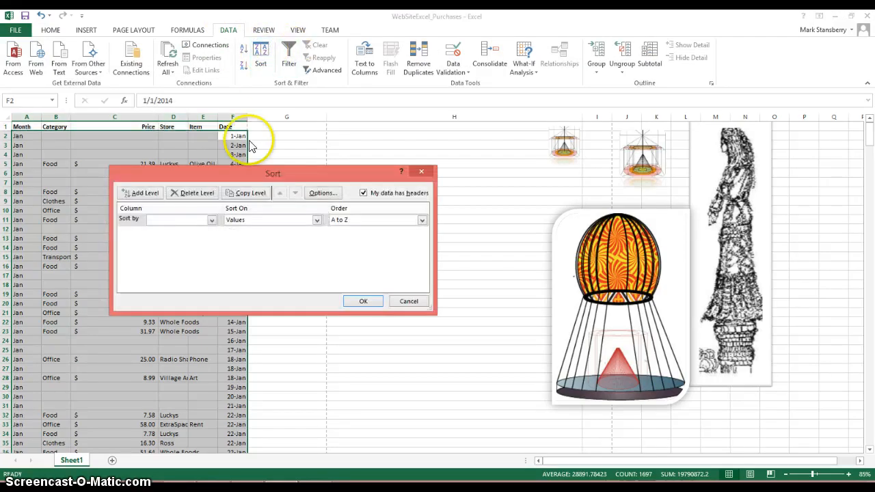
click(206, 210)
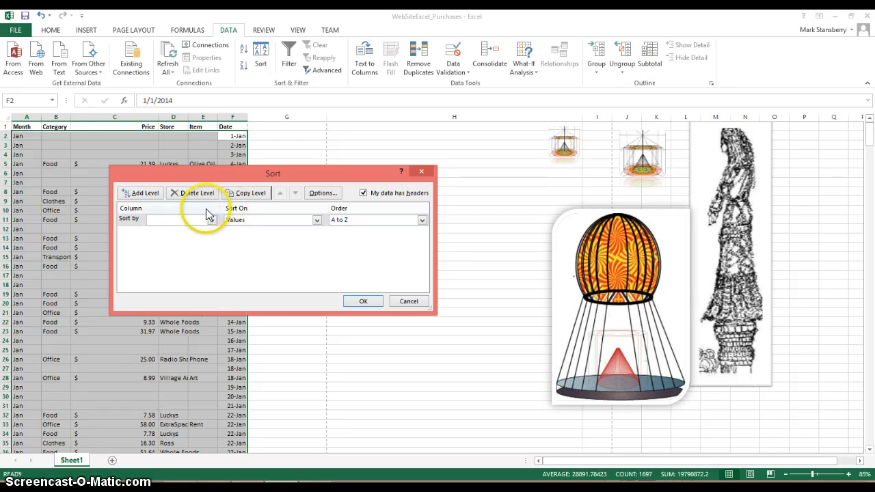
click(211, 220)
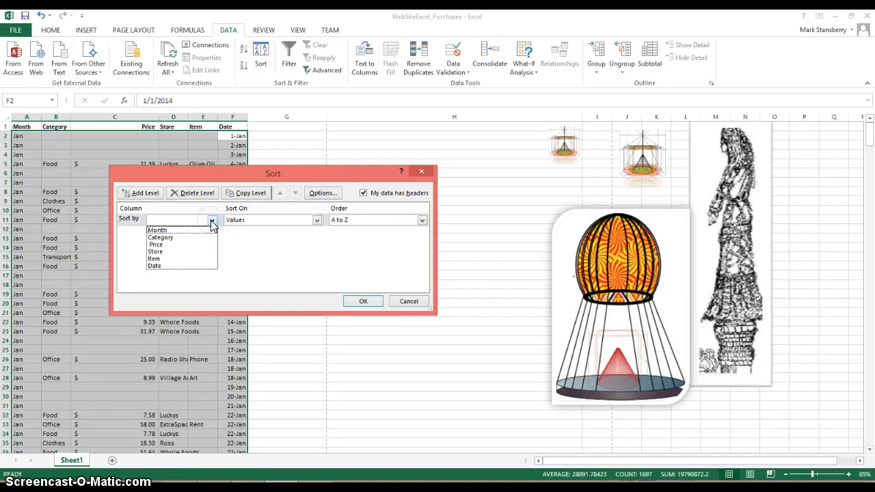
click(197, 238)
click(196, 244)
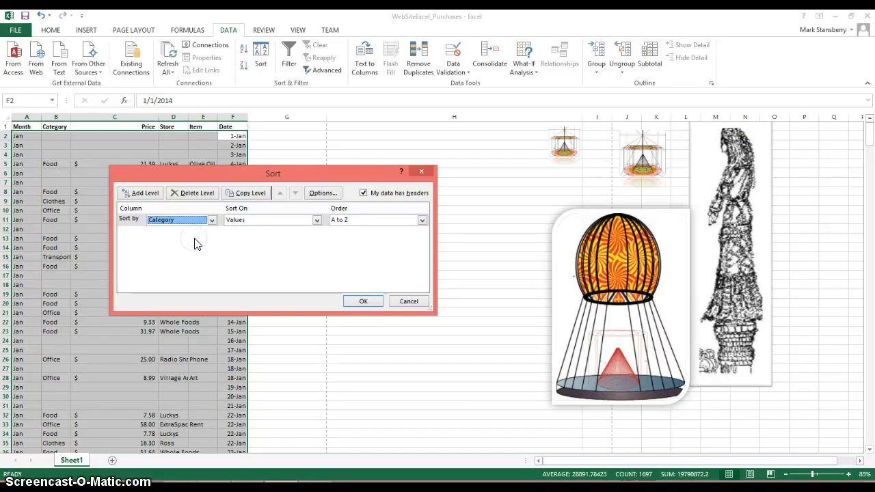
click(220, 247)
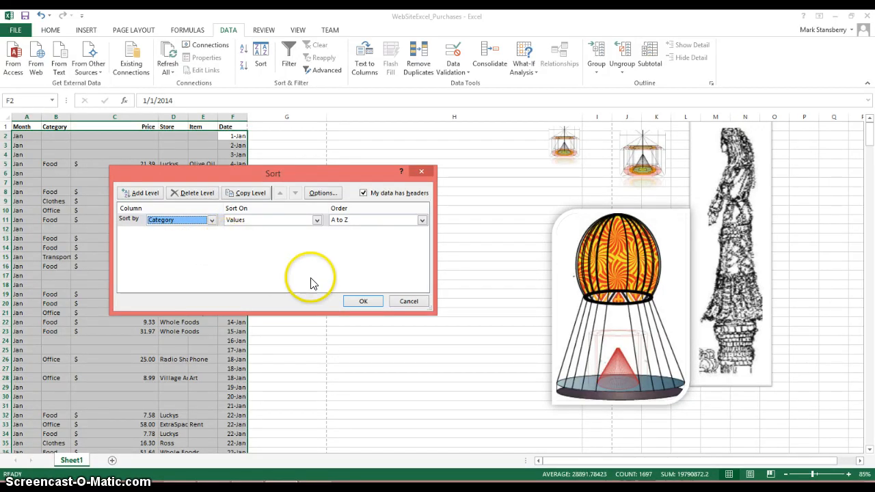
click(363, 302)
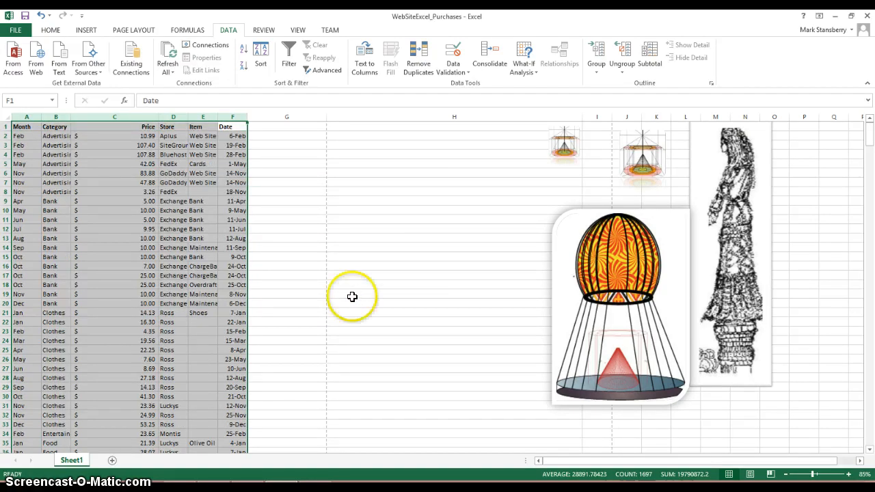
Look through the category-sorted purchases, checking how the months run within the Advertising and Bank entries.
click(323, 278)
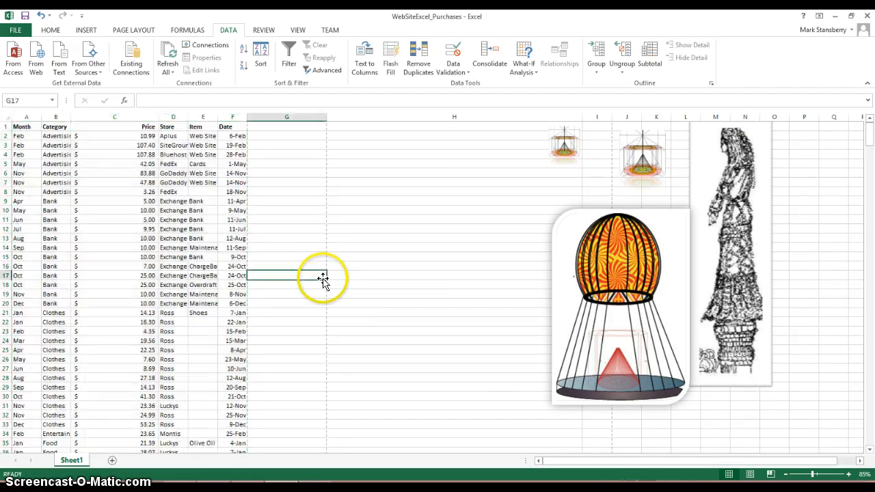
click(341, 240)
key(Up)
key(Up)
key(Up)
key(Up)
key(Up)
key(Up)
key(Up)
key(Up)
key(Up)
key(Up)
key(Up)
key(Up)
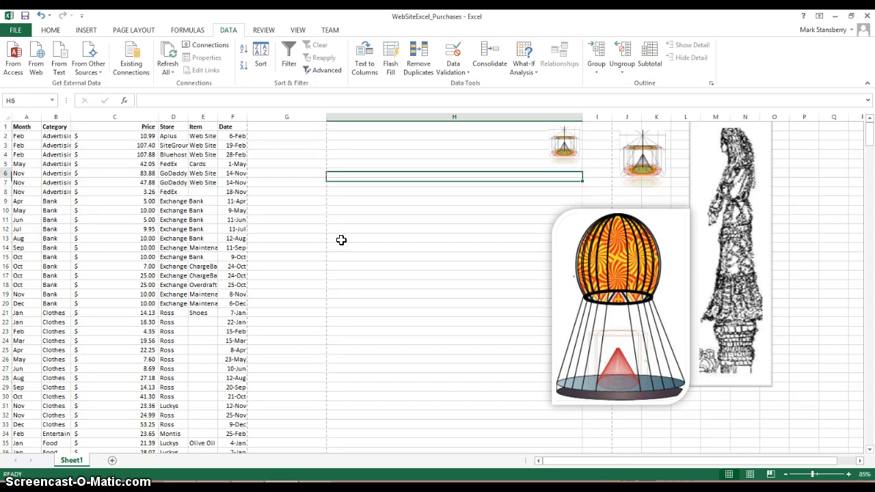
key(Left)
key(Left)
key(Left)
key(Left)
key(Left)
key(Left)
key(Left)
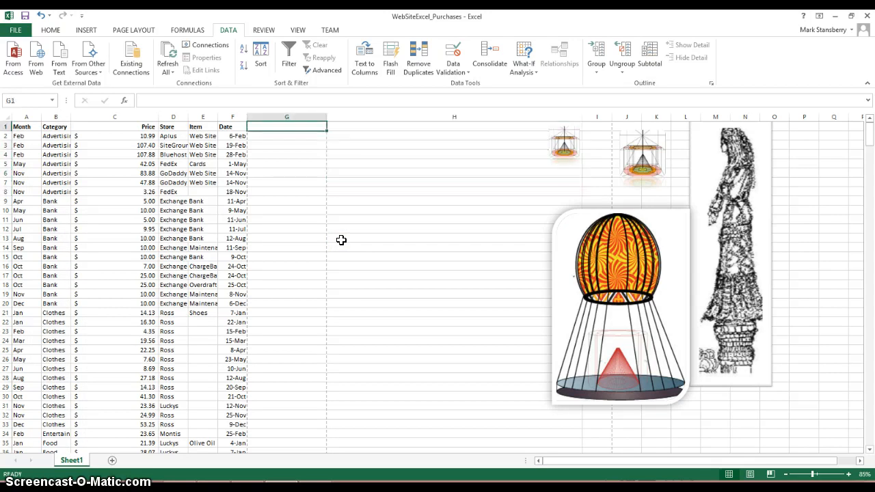
key(Down)
key(Down)
key(Down)
key(Down)
key(Down)
key(Down)
key(Down)
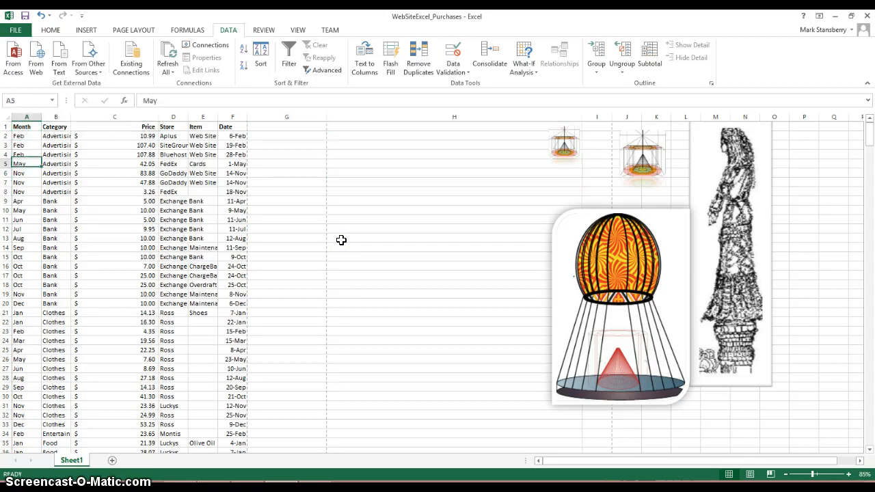
key(Down)
key(Down)
key(Down)
key(Down)
key(Down)
key(Down)
key(Down)
key(Down)
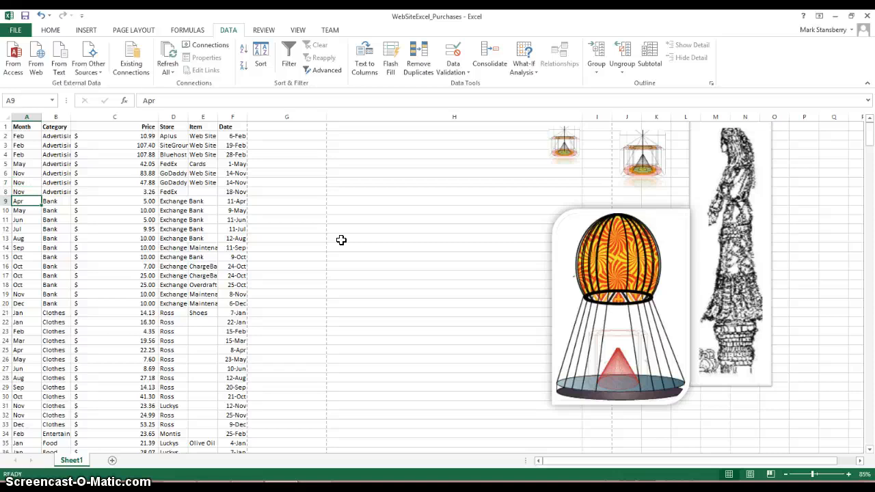
key(Down)
key(Down)
key(Down)
key(Down)
key(Down)
key(Down)
key(Down)
key(Down)
key(Down)
key(Down)
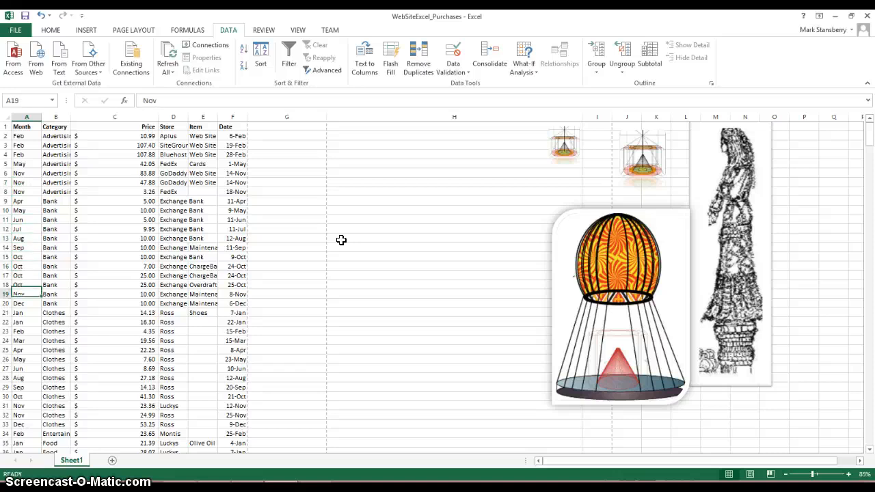
key(Up)
key(Up)
key(Up)
key(Up)
key(Up)
key(Up)
key(Up)
key(Up)
key(Up)
key(Up)
key(Up)
key(Up)
key(Up)
key(Up)
key(Up)
key(Up)
key(Up)
key(Up)
key(Up)
key(Up)
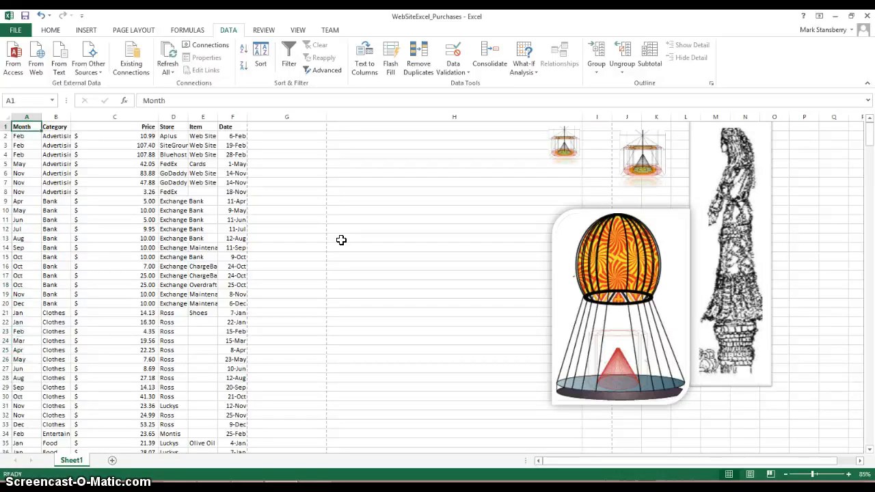
key(Down)
key(Down)
key(Down)
key(Down)
key(Down)
key(Down)
key(Down)
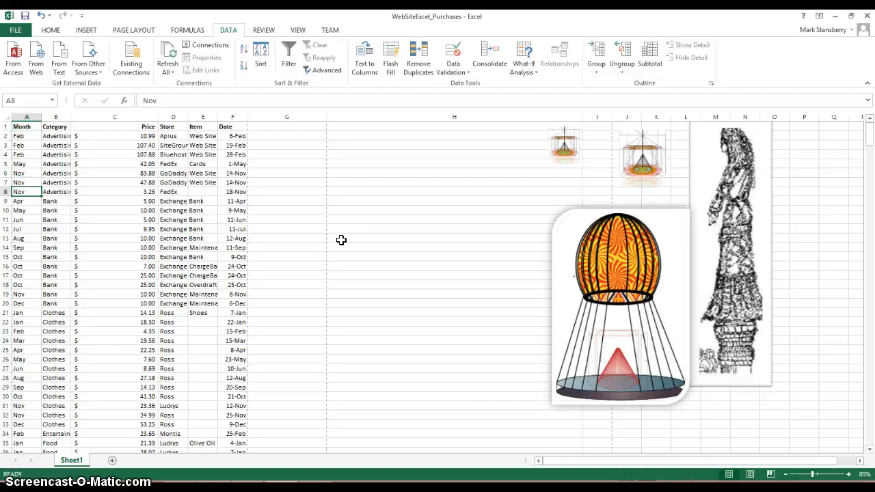
key(Up)
key(Up)
key(Up)
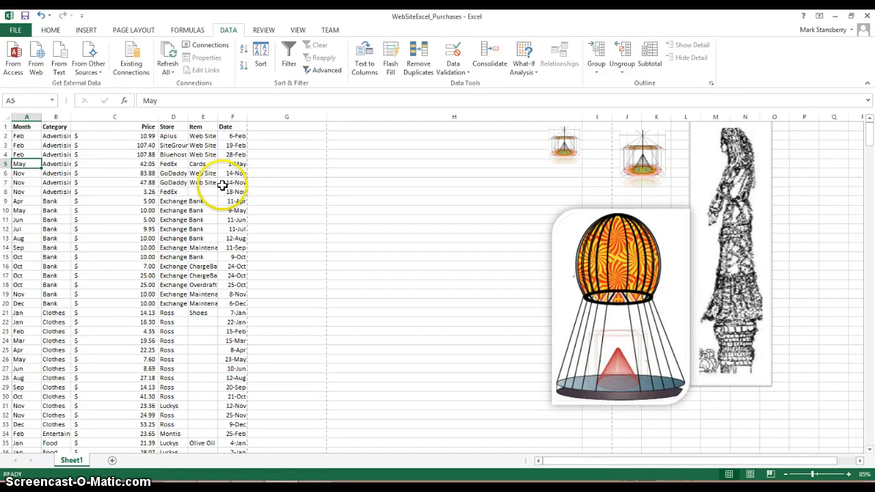
Insert a blank row 5 above the May advertising purchase and enter Total in its Month column.
click(6, 164)
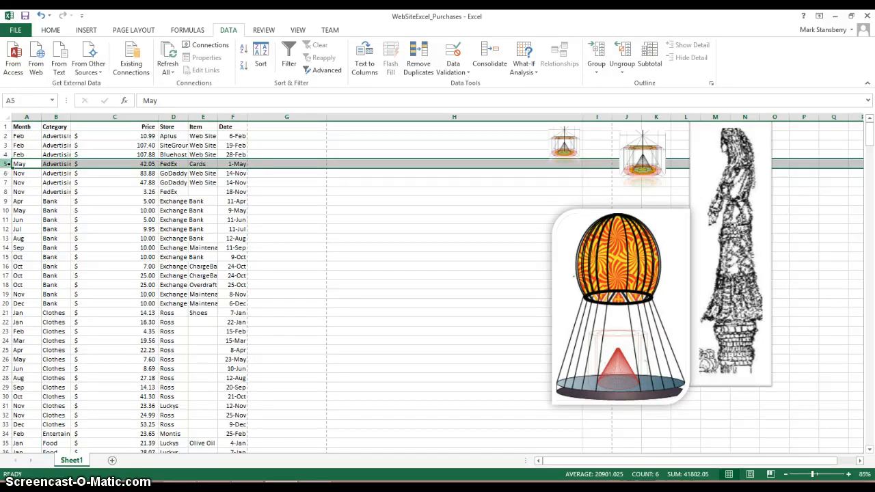
right_click(7, 164)
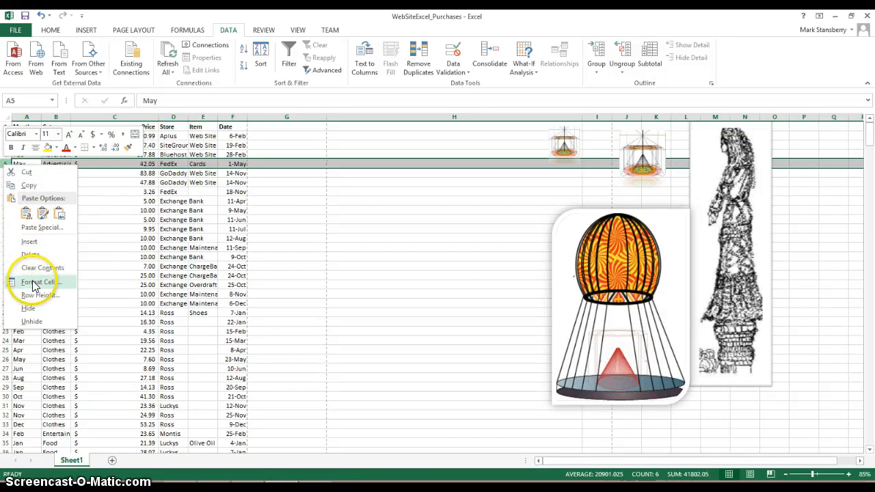
click(30, 241)
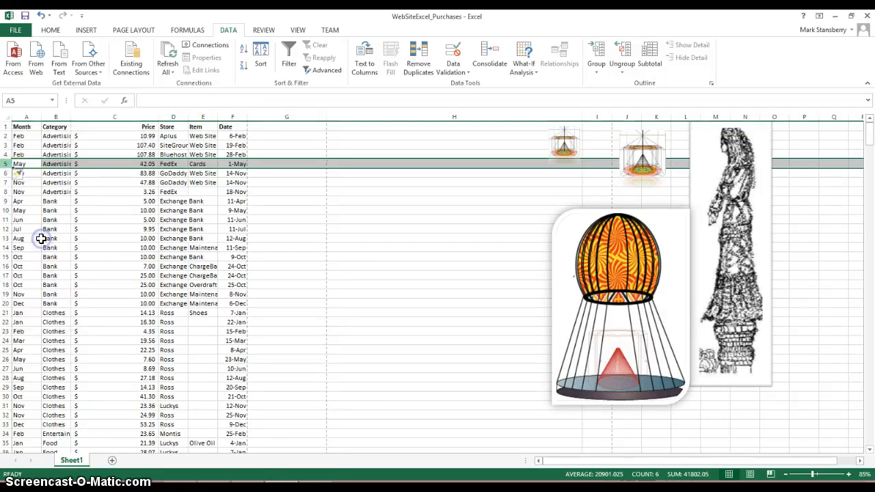
click(27, 164)
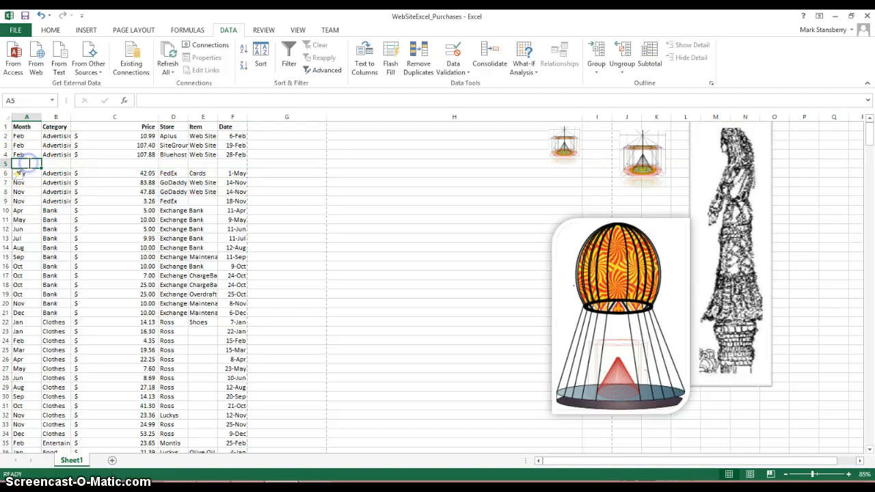
text(Total)
key(Tab)
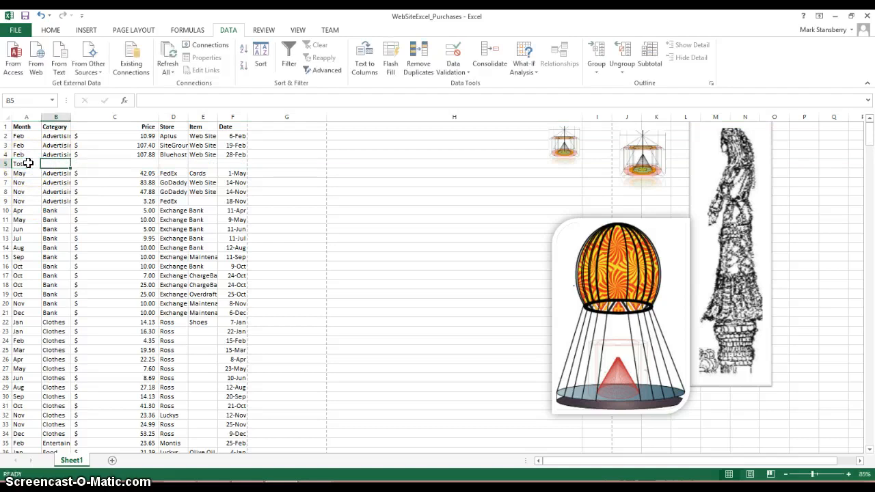
key(Tab)
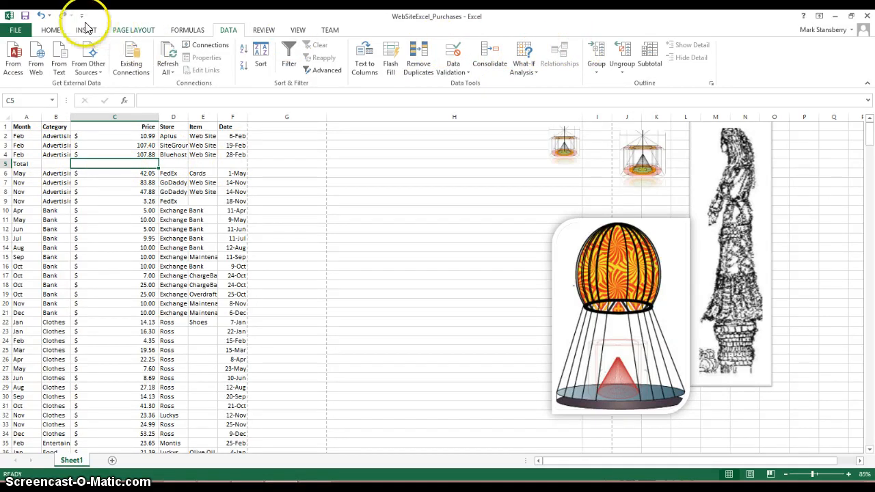
Total the three February advertising prices in C5 with AutoSum, using =SUM(C2:C4).
click(51, 32)
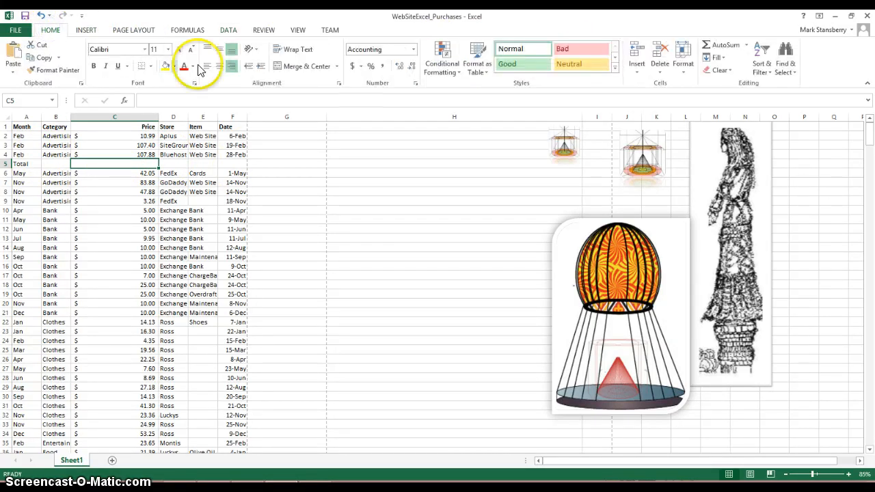
click(726, 47)
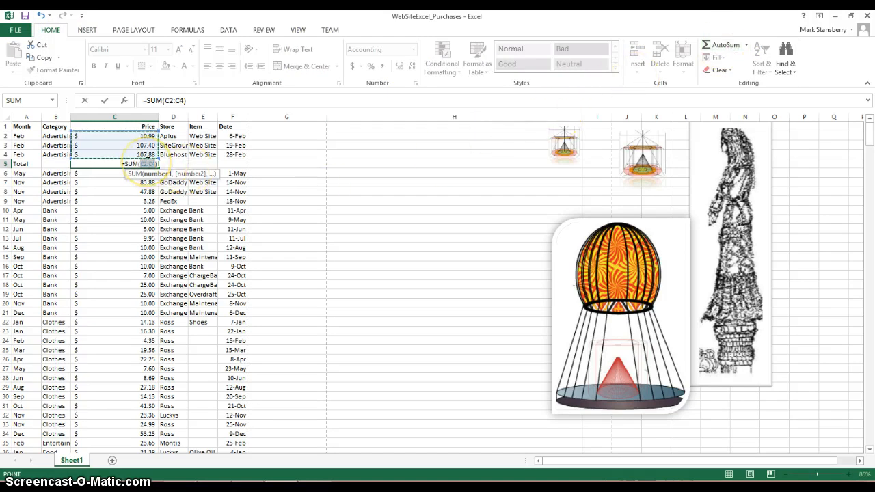
key(Return)
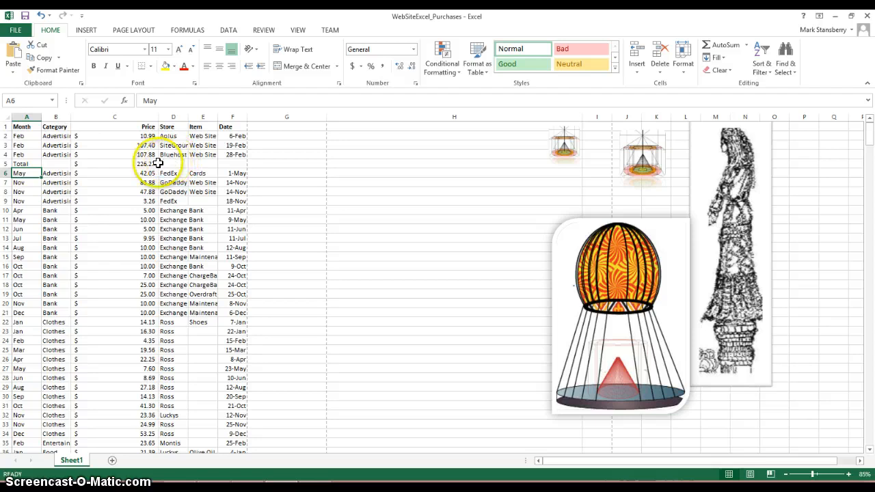
Clear the sum and the Total label from row 5, leaving the row blank.
click(150, 164)
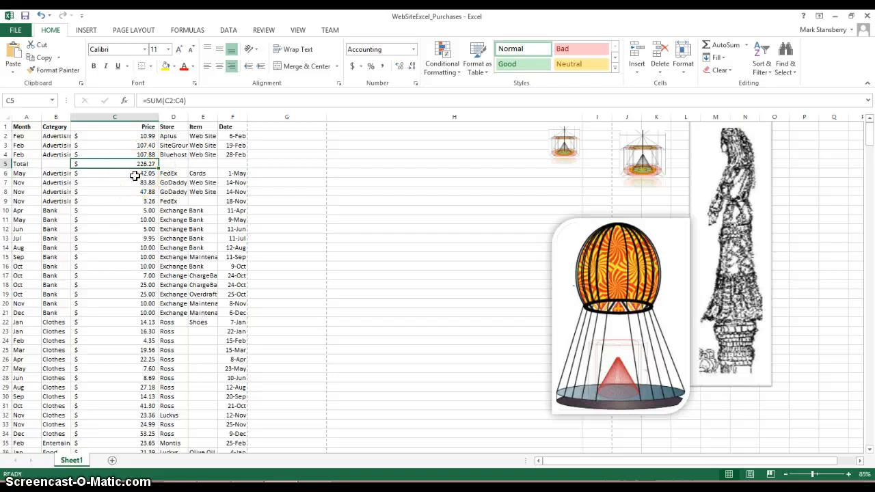
key(BackSpace)
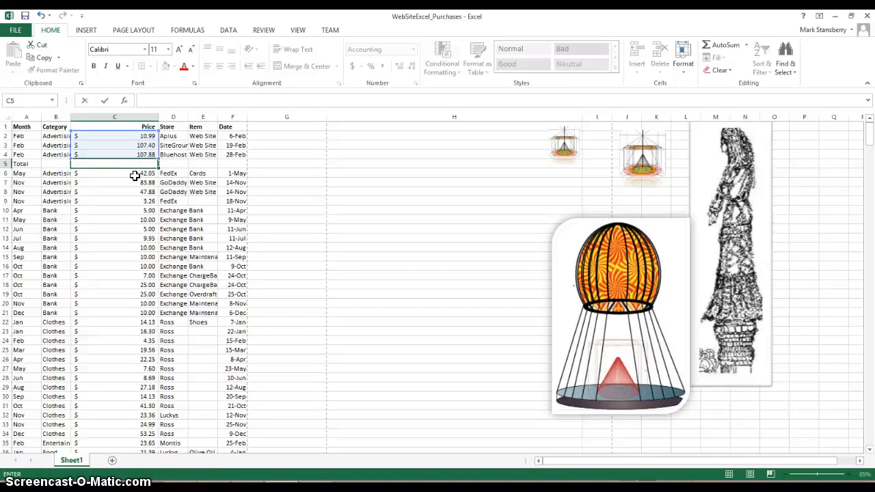
click(7, 163)
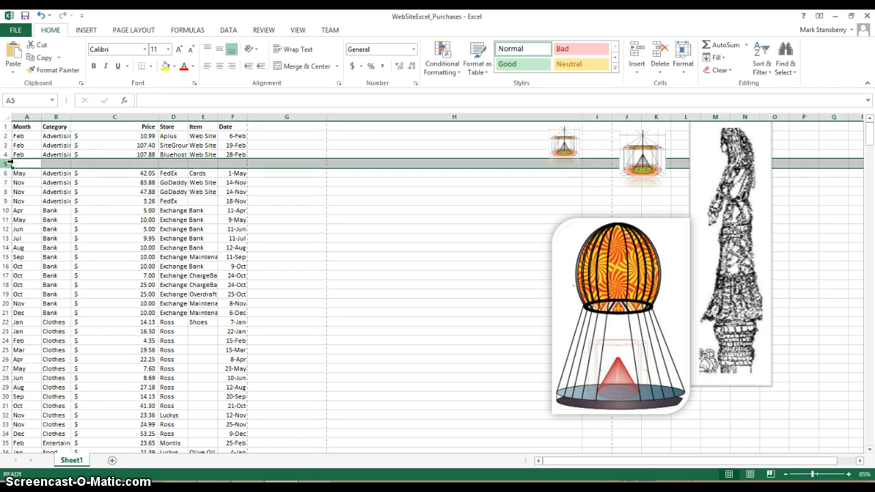
Insert a blank row 10 above the April bank purchase and enter Total in its Category column.
click(7, 210)
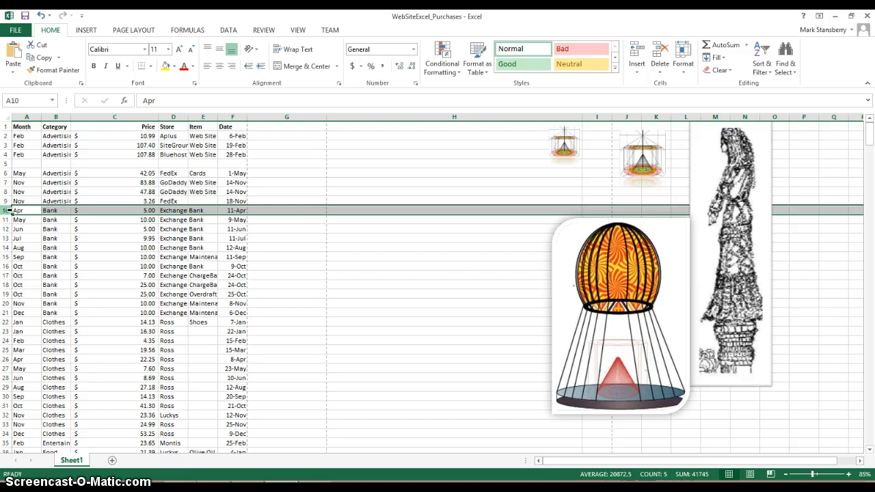
right_click(6, 210)
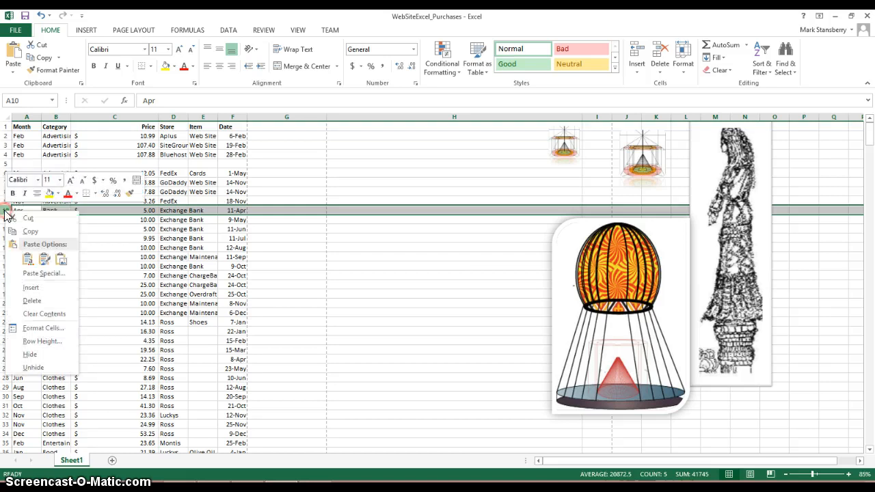
click(31, 287)
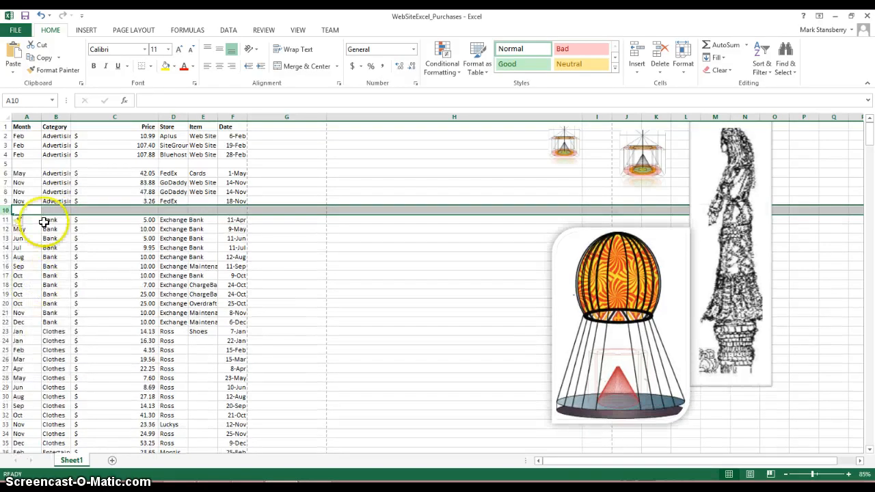
click(29, 208)
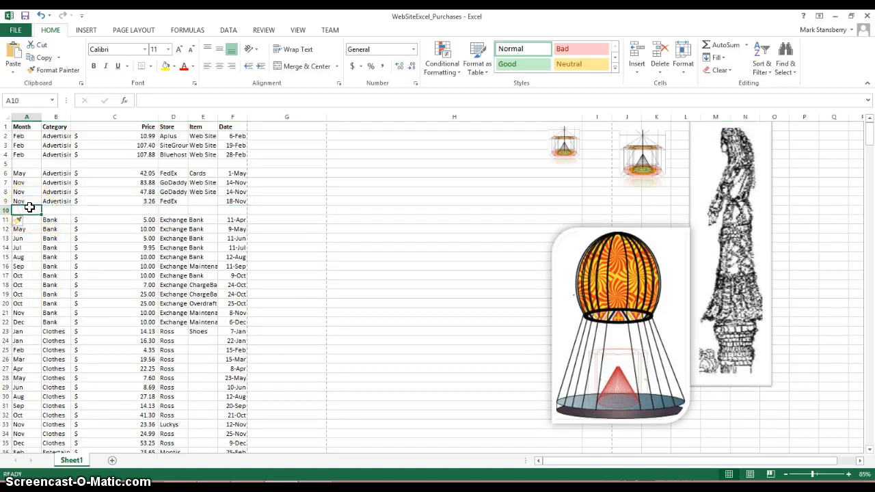
key(Tab)
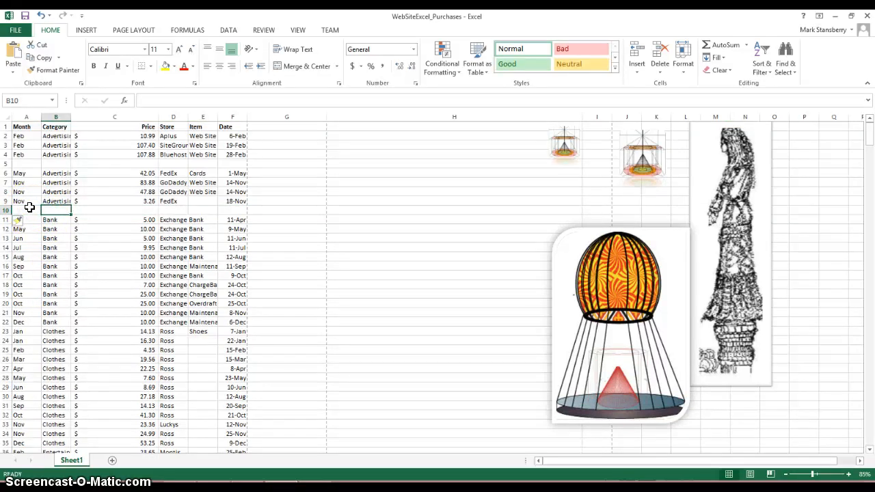
text(Total)
key(Tab)
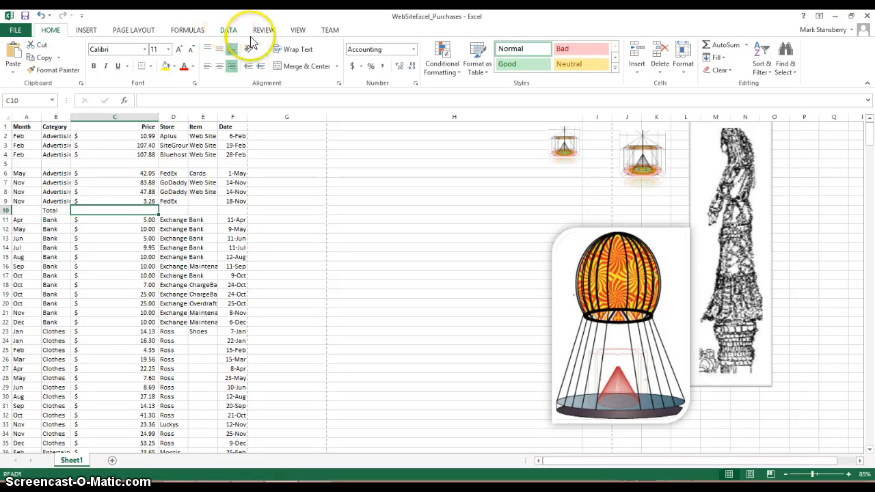
Total all advertising prices in C10 with AutoSum, extending the range so the formula reads =SUM(C2:C9).
click(725, 46)
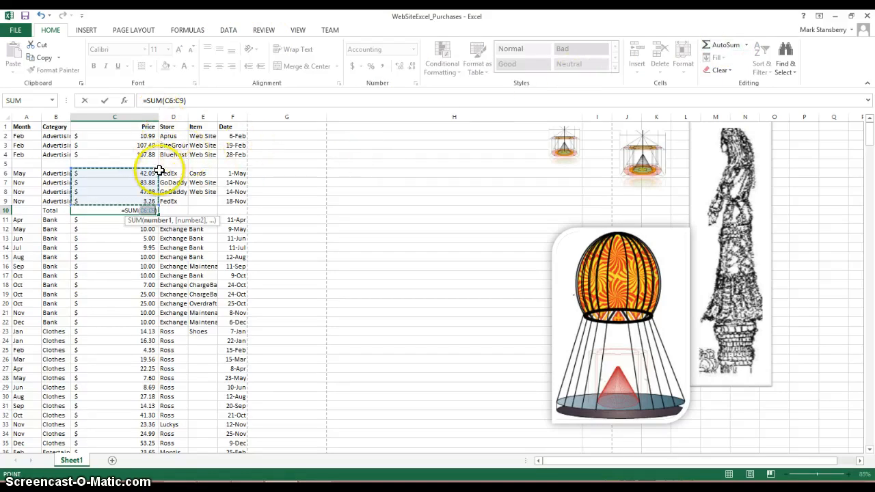
drag(157, 167, 157, 133)
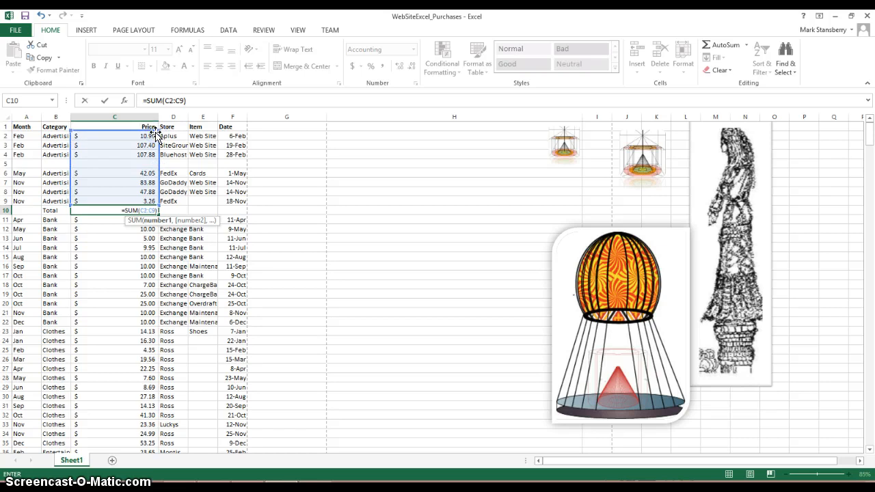
key(Return)
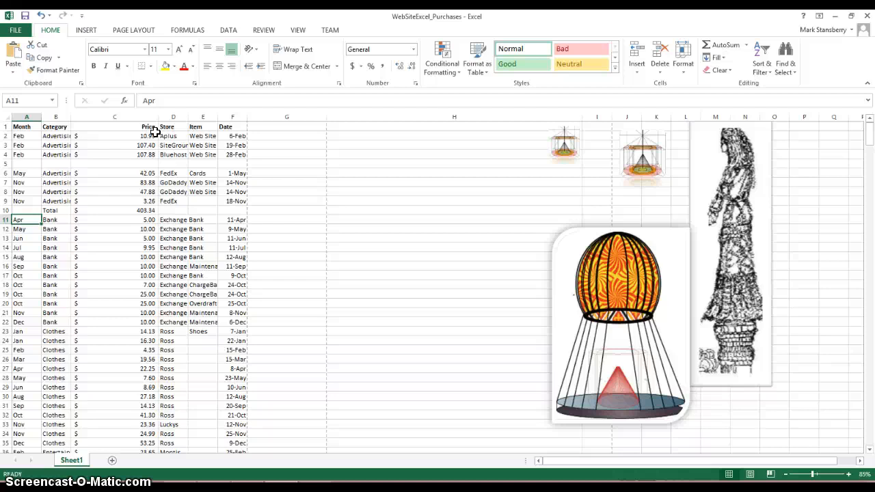
click(316, 157)
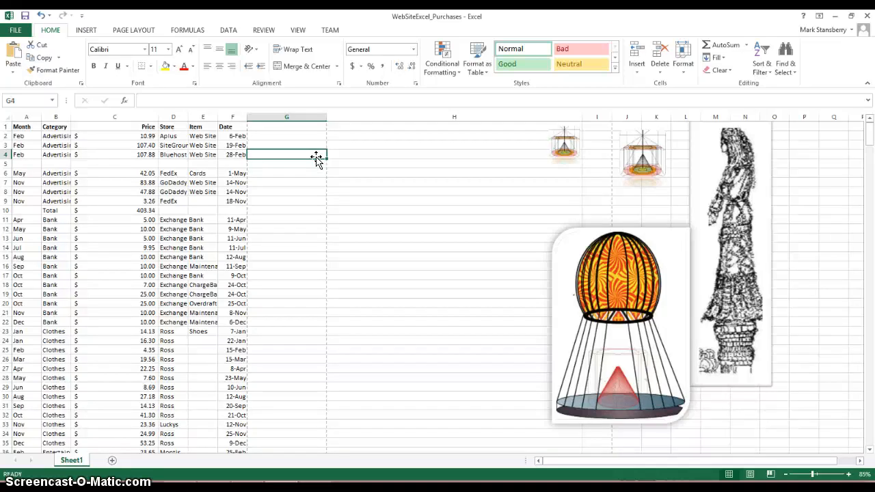
click(342, 163)
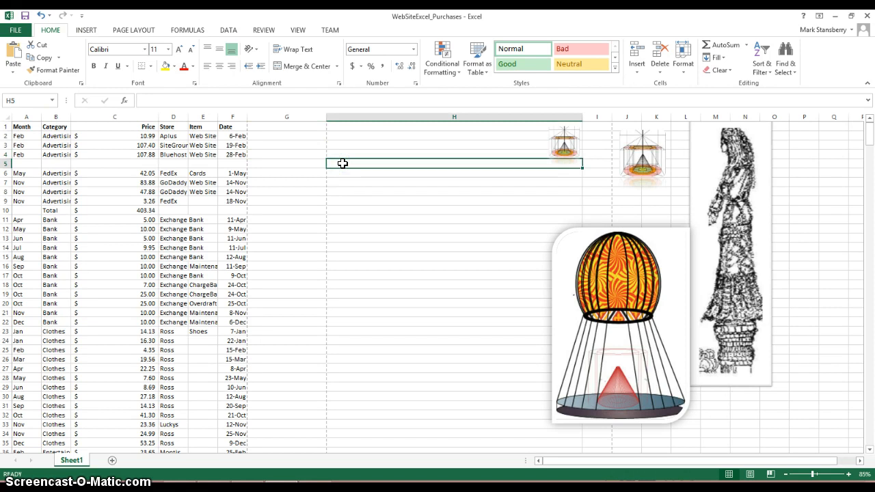
text(www.b)
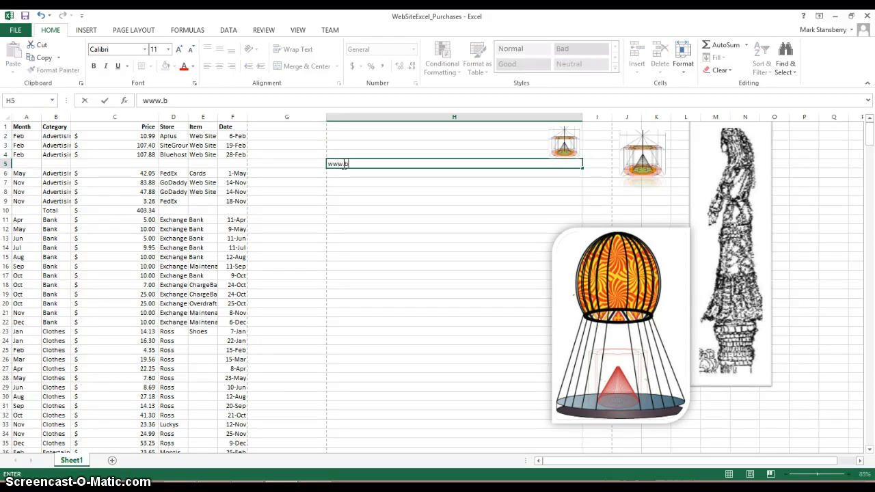
text(ook)
key(BackSpace)
key(BackSpace)
key(BackSpace)
key(BackSpace)
key(BackSpace)
key(BackSpace)
key(BackSpace)
key(BackSpace)
text(Our next lesson)
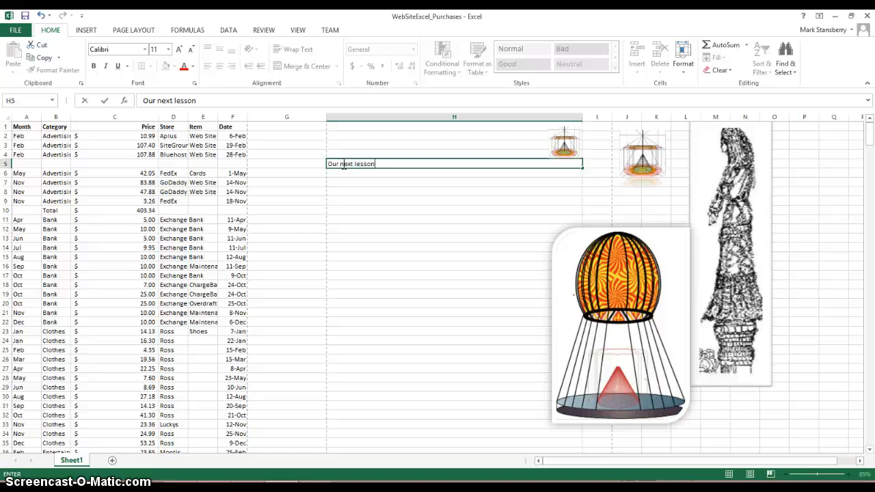
text( is)
key(BackSpace)
key(BackSpace)
key(BackSpace)
key(BackSpace)
key(BackSpace)
key(BackSpace)
key(BackSpace)
key(BackSpace)
key(BackSpace)
key(BackSpace)
key(BackSpace)
key(BackSpace)
key(BackSpace)
key(BackSpace)
key(BackSpace)
key(BackSpace)
key(BackSpace)
key(BackSpace)
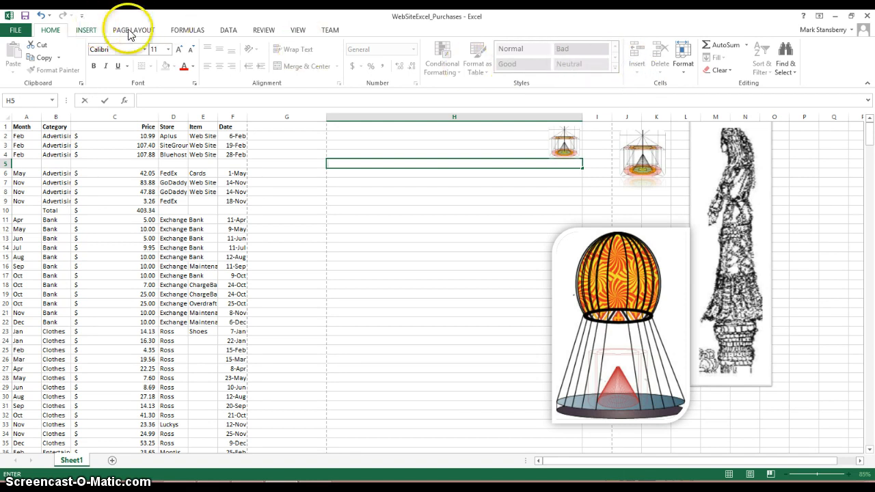
Draw a text box over the empty part of column H, spanning about rows 12 to 20.
click(82, 29)
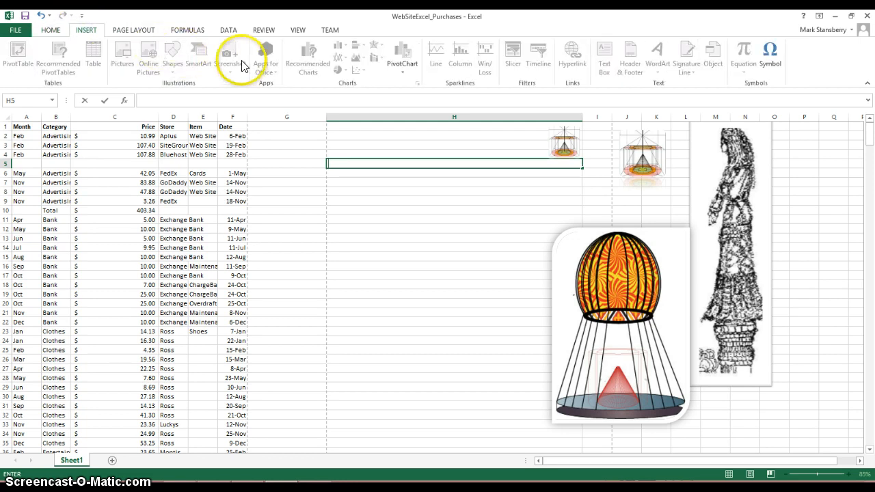
click(600, 54)
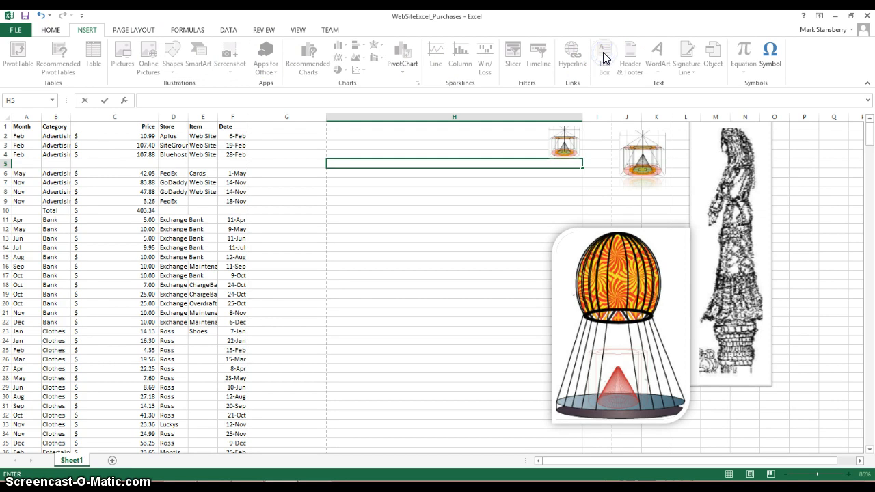
click(487, 191)
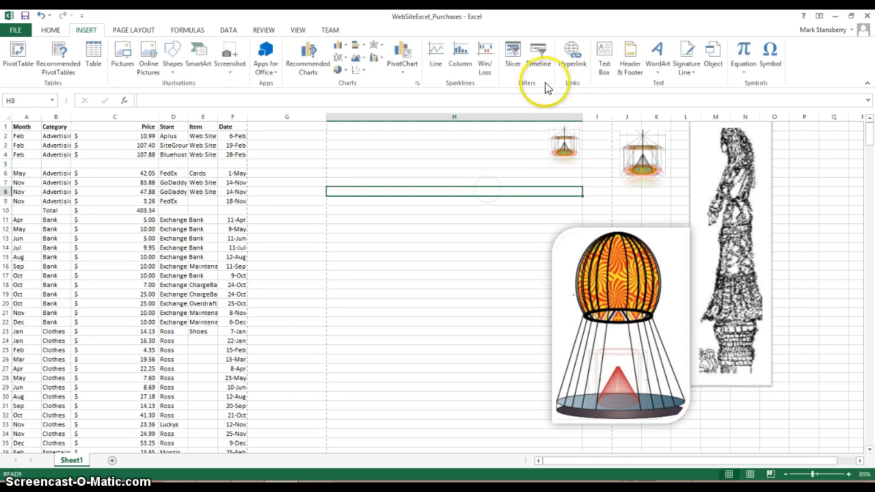
click(603, 58)
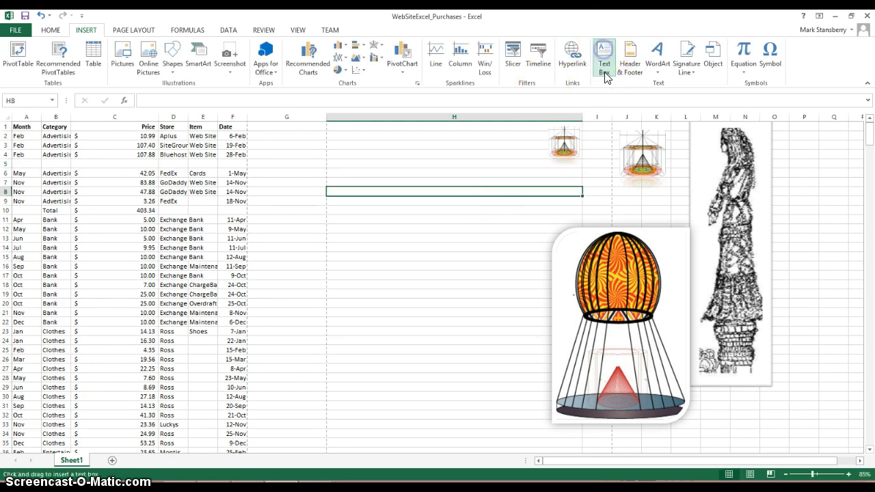
mouse_move(372, 226)
mouse_down()
mouse_move(460, 310)
mouse_move(506, 308)
mouse_up()
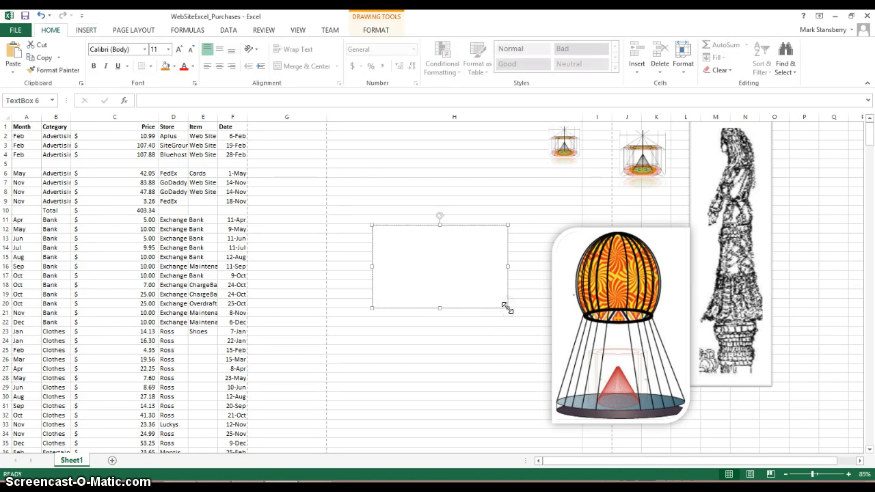
Write "This is an expenditure table or budget log" as the first line of the text box.
text(This is a b)
key(BackSpace)
text(n expenditure table or budget )
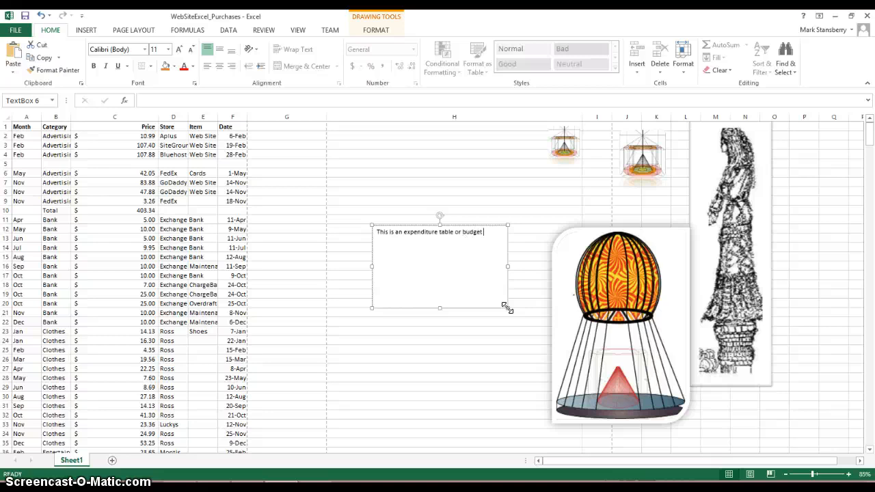
text(o)
key(BackSpace)
text(lo)
Add "For 2013 for personal finances of a imaginar person." below a blank line in the text box, and finish editing it.
key(Return)
key(Return)
text(For 2013 for personal finances of a)
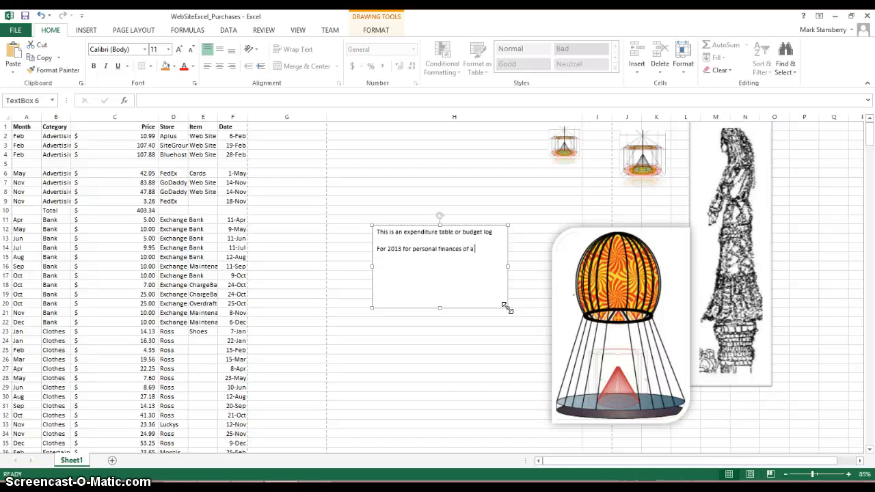
text( imaginar person.)
click(497, 308)
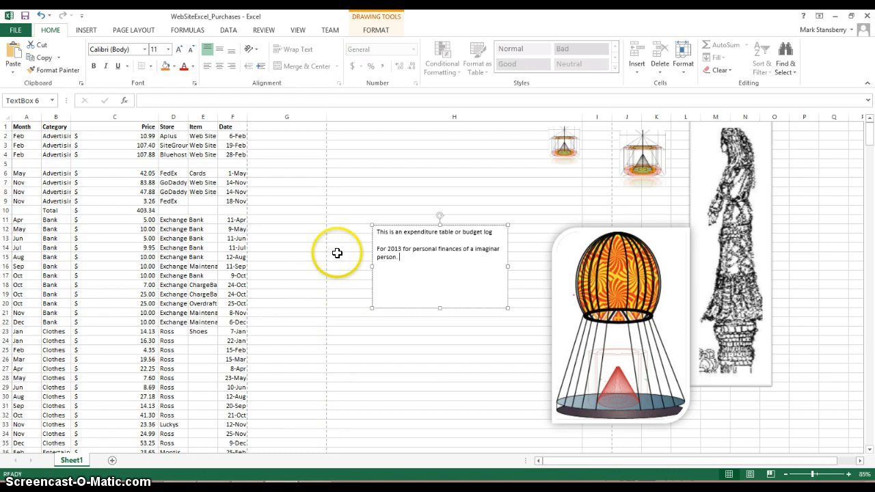
click(366, 197)
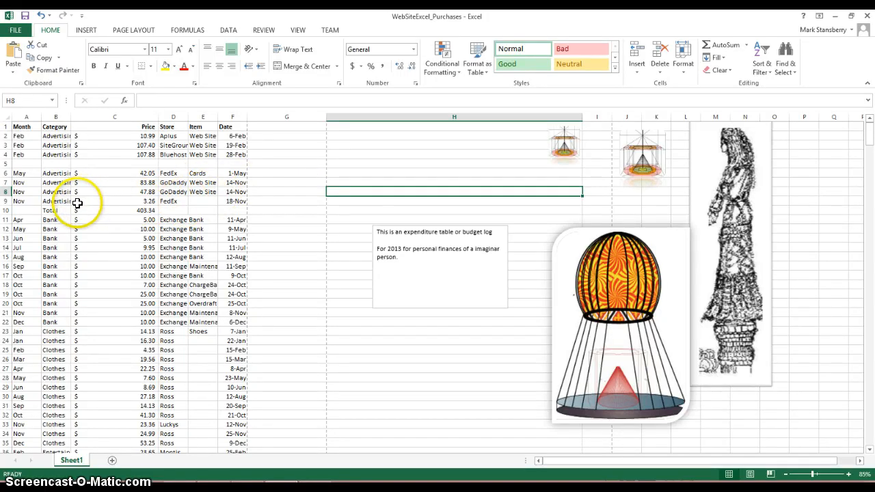
Check the formula behind the advertising total in C10 and dismiss the low-battery notice.
click(139, 210)
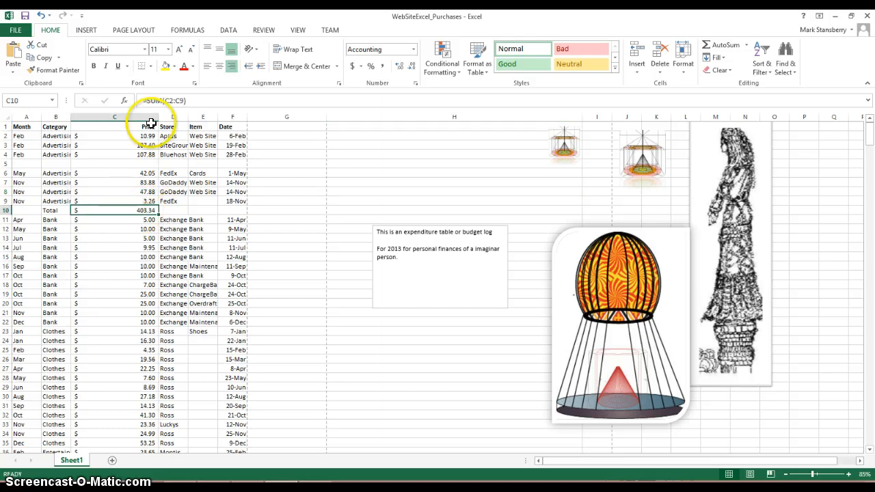
click(170, 211)
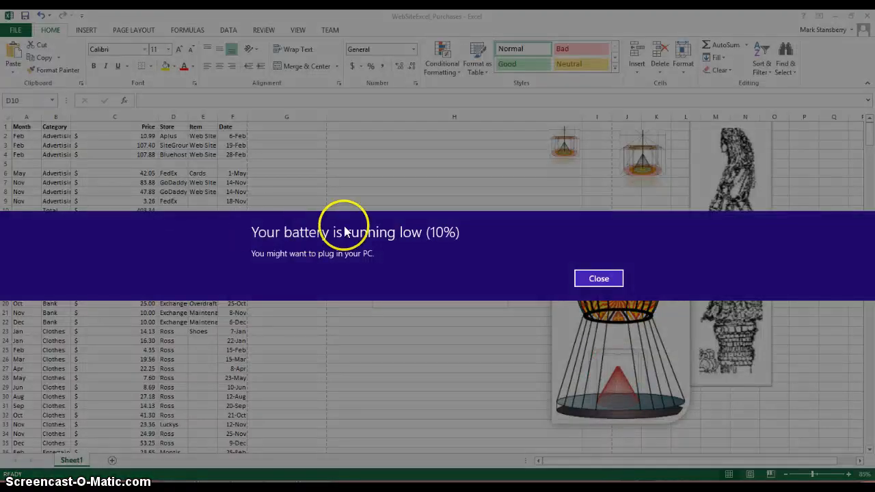
click(599, 279)
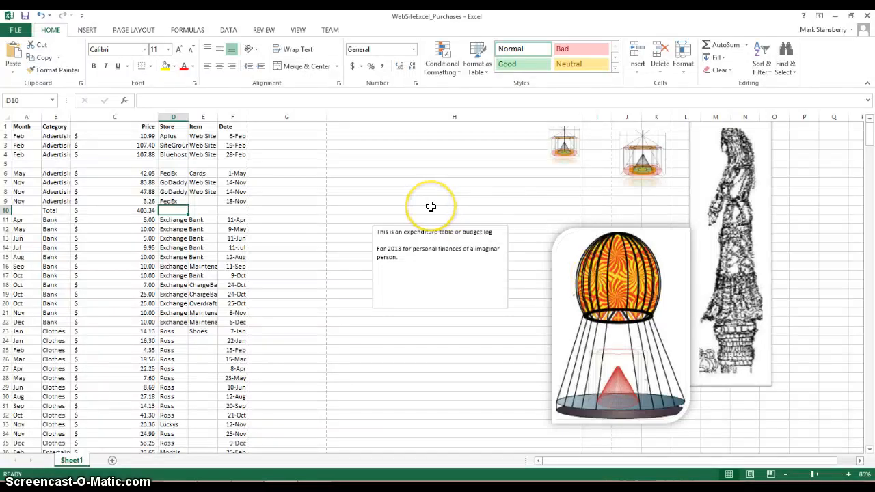
key(alt)
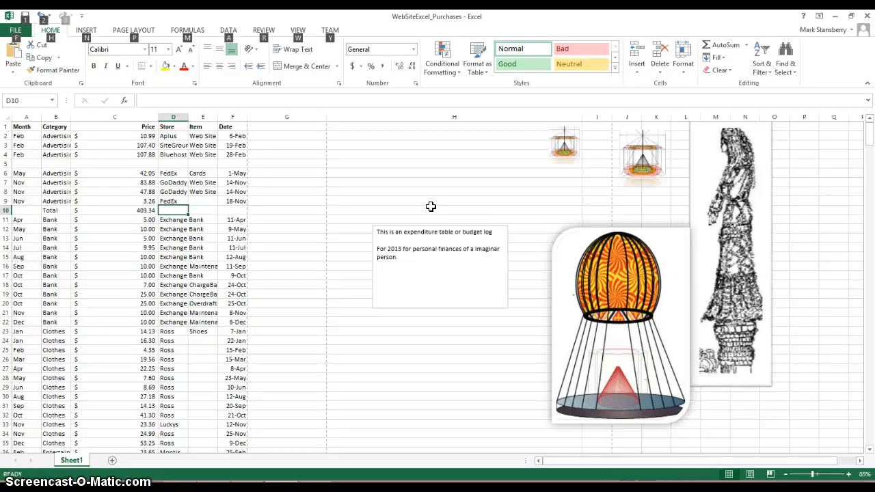
key(alt)
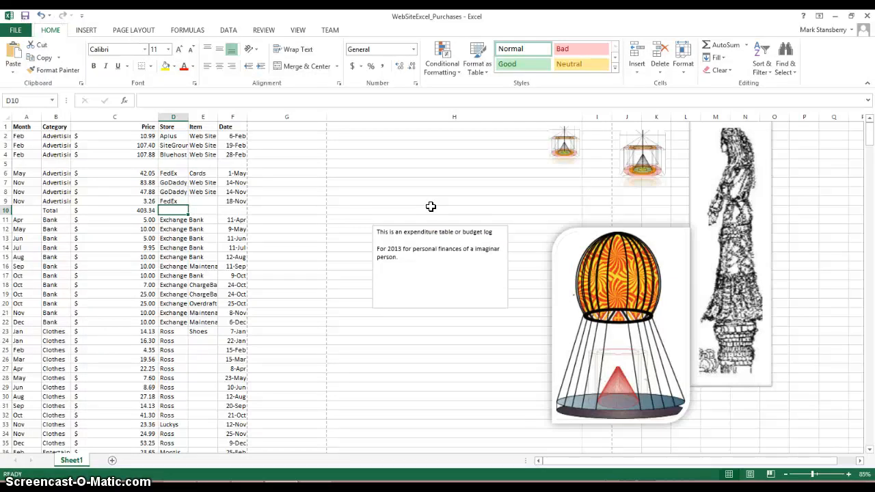